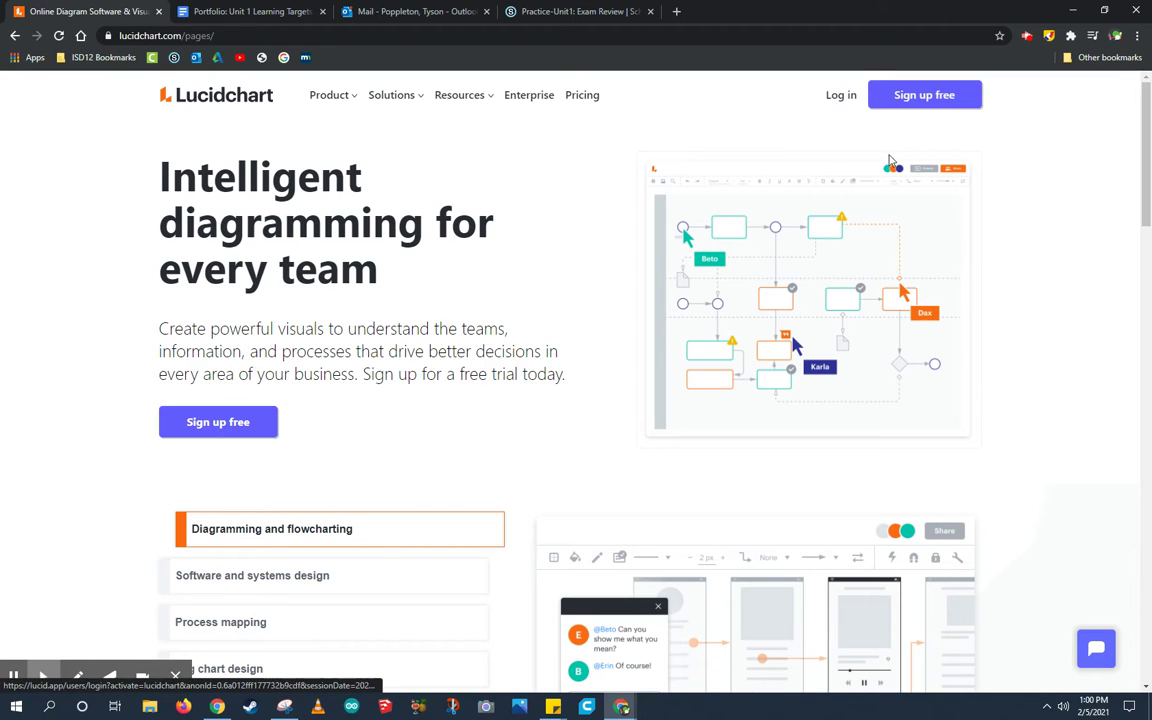
Sign up for Lucidchart on the Free plan, continuing with a Google account
left_click(949, 105)
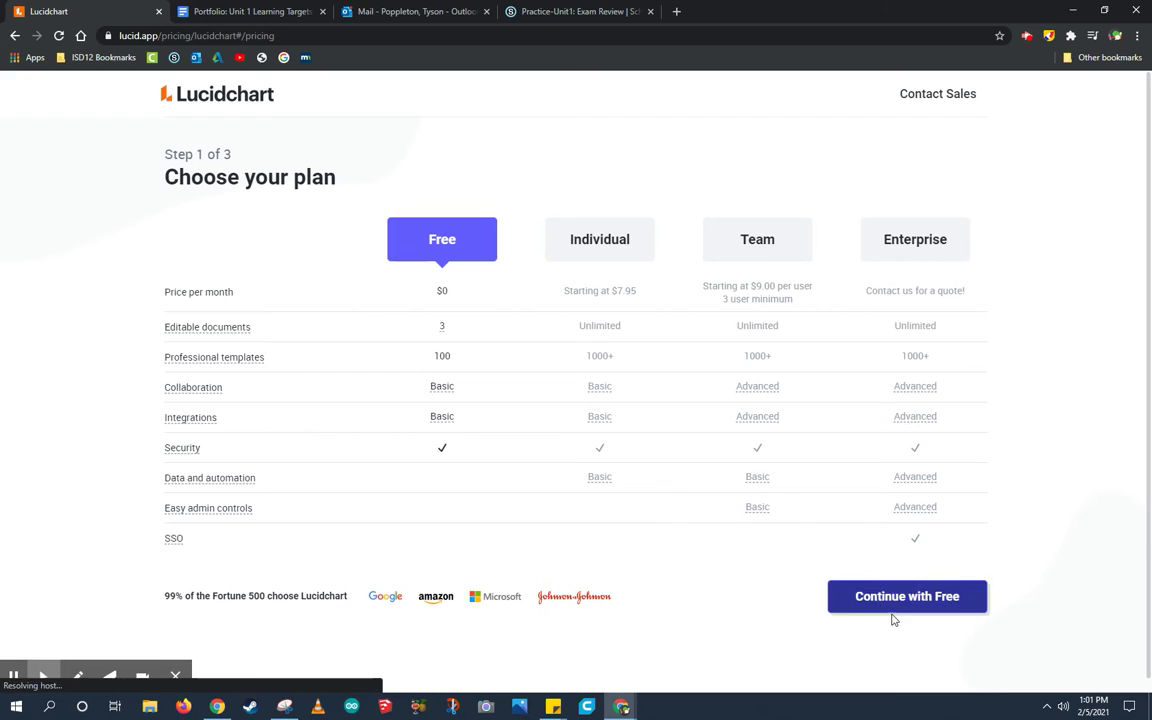
left_click(893, 603)
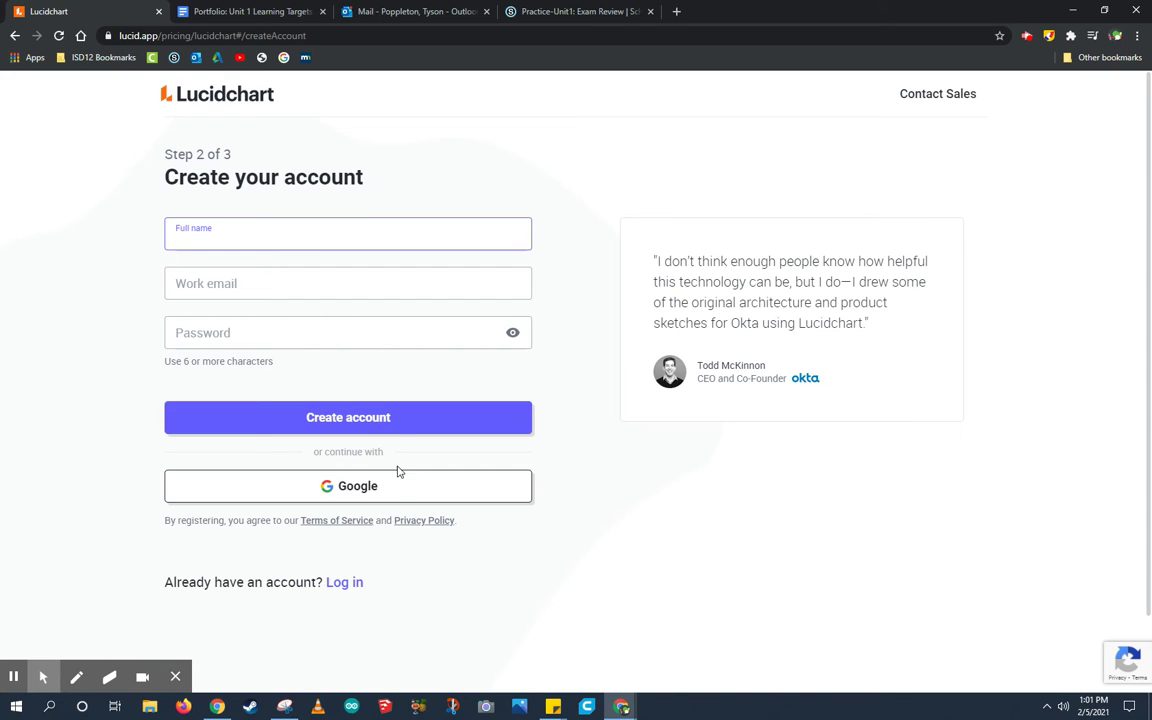
left_click(363, 492)
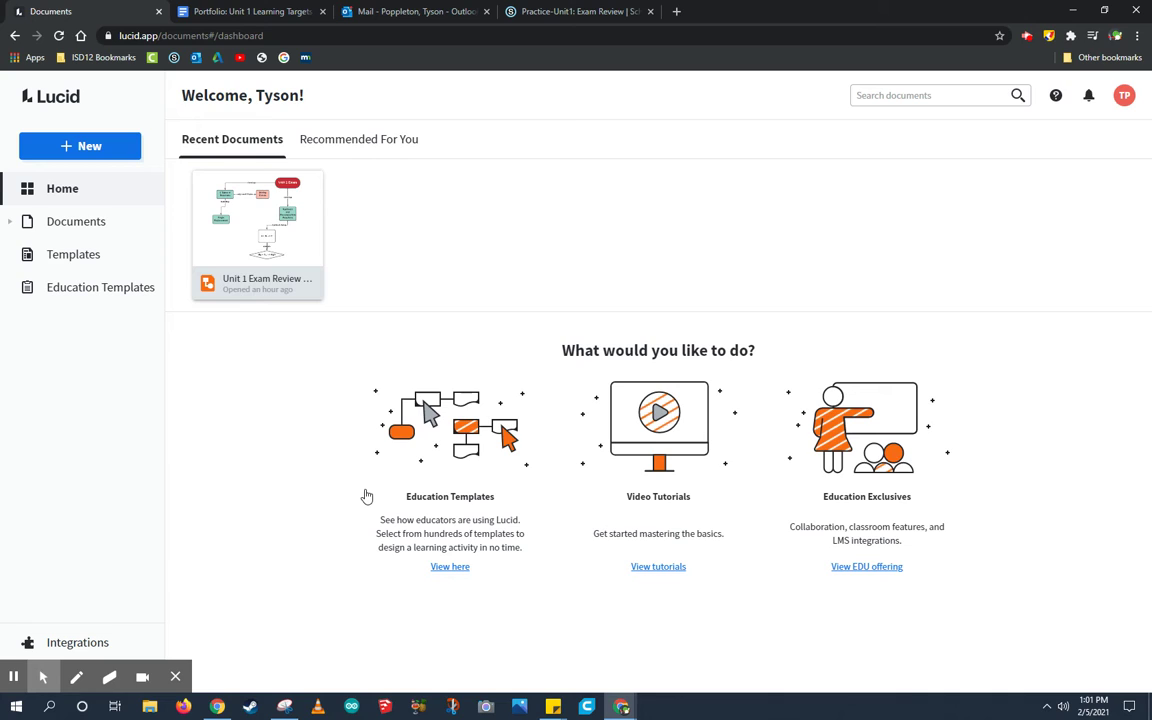
Open the existing Unit 1 Exam Review (Chem2) concept map from the recent documents
left_click(69, 154)
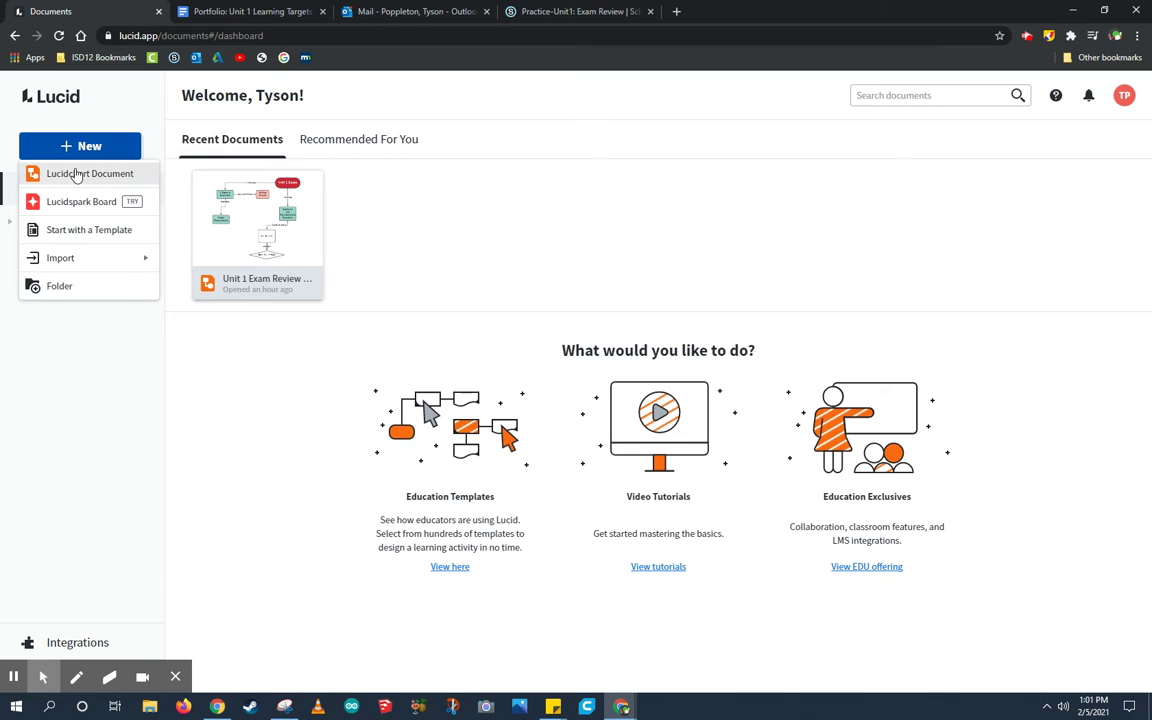
left_click(271, 243)
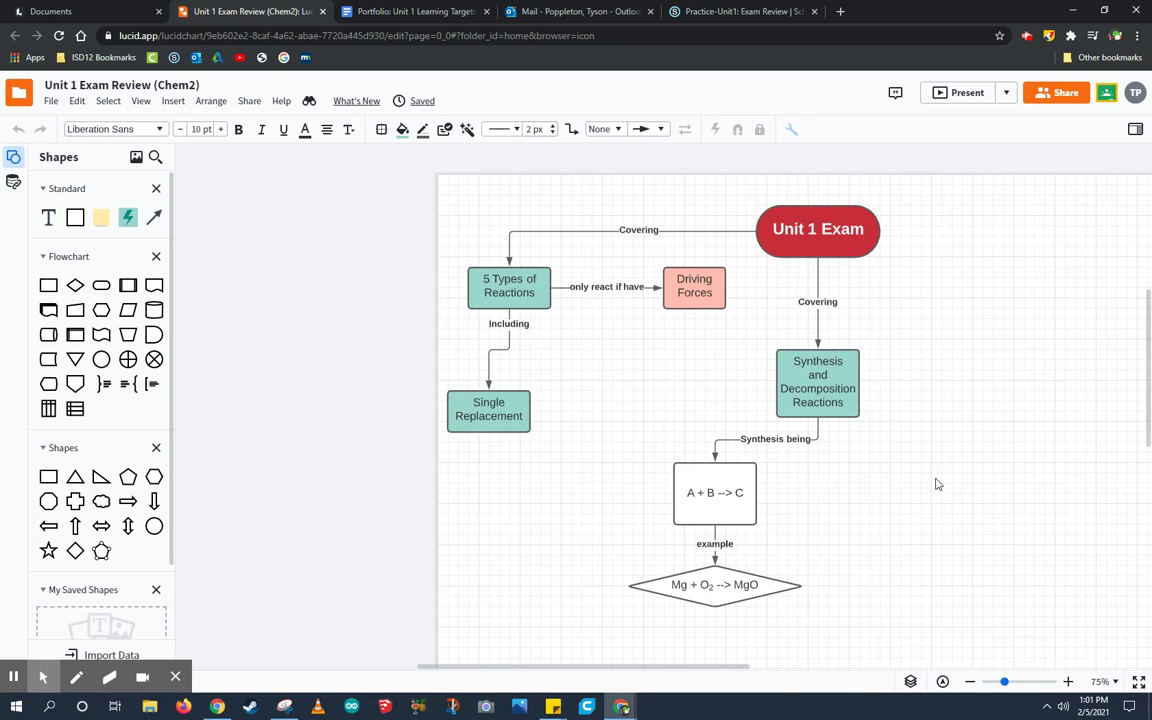
left_click_drag(680, 667, 712, 671)
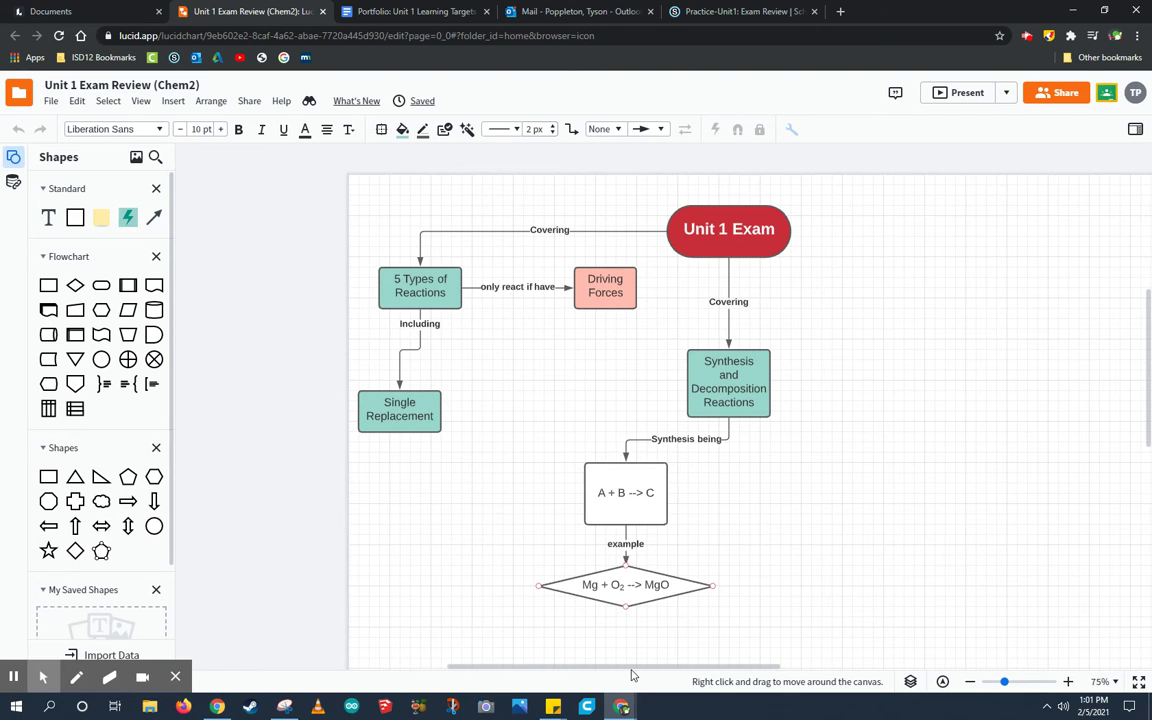
mouse_move(645, 667)
left_mouse_down()
mouse_move(669, 668)
mouse_move(656, 673)
left_mouse_up()
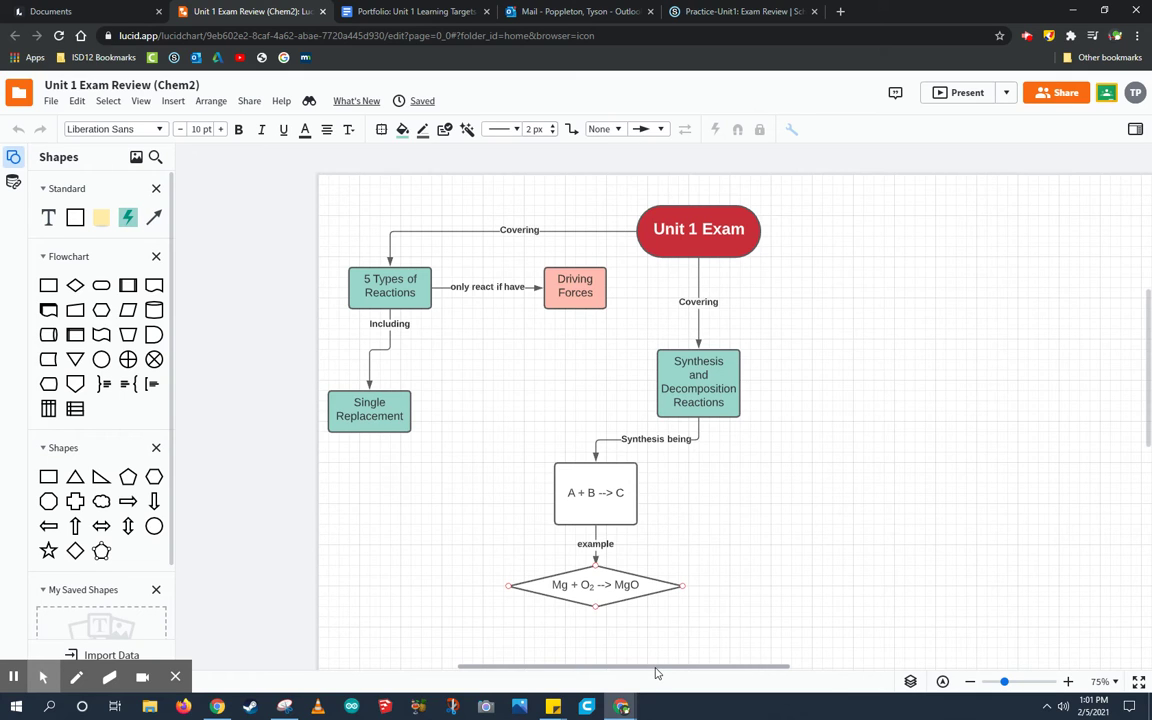
left_click(922, 484)
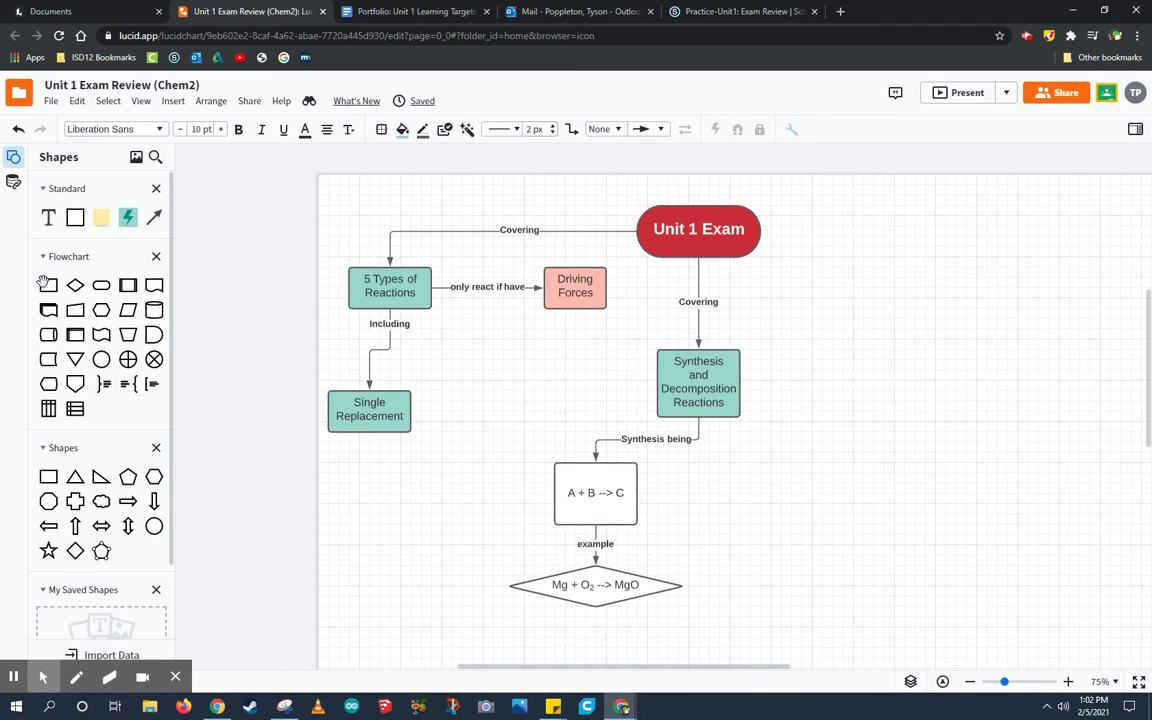
Add a Process shape in the empty area right of Unit 1 Exam, with the text "Ideal Gas" and a dark orange fill
mouse_move(44, 286)
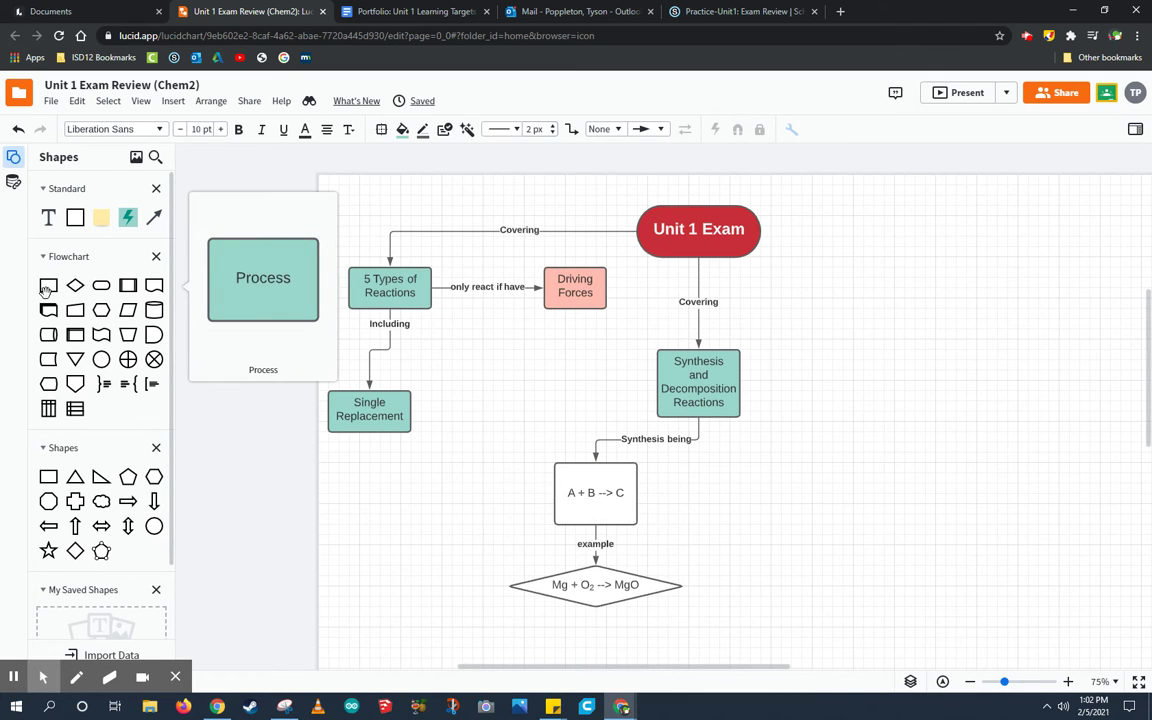
left_click_drag(44, 288, 960, 306)
double_click(960, 288)
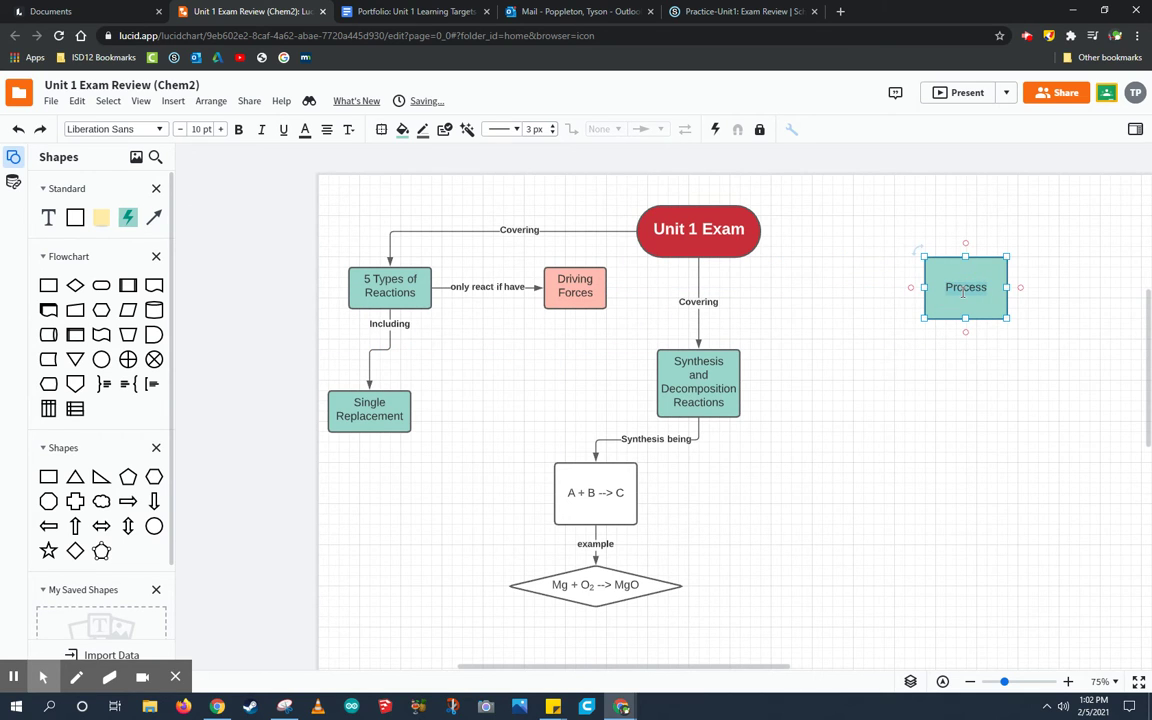
type("Ideal GAs")
key("BackSpace")
key("BackSpace")
type("as")
left_click(402, 129)
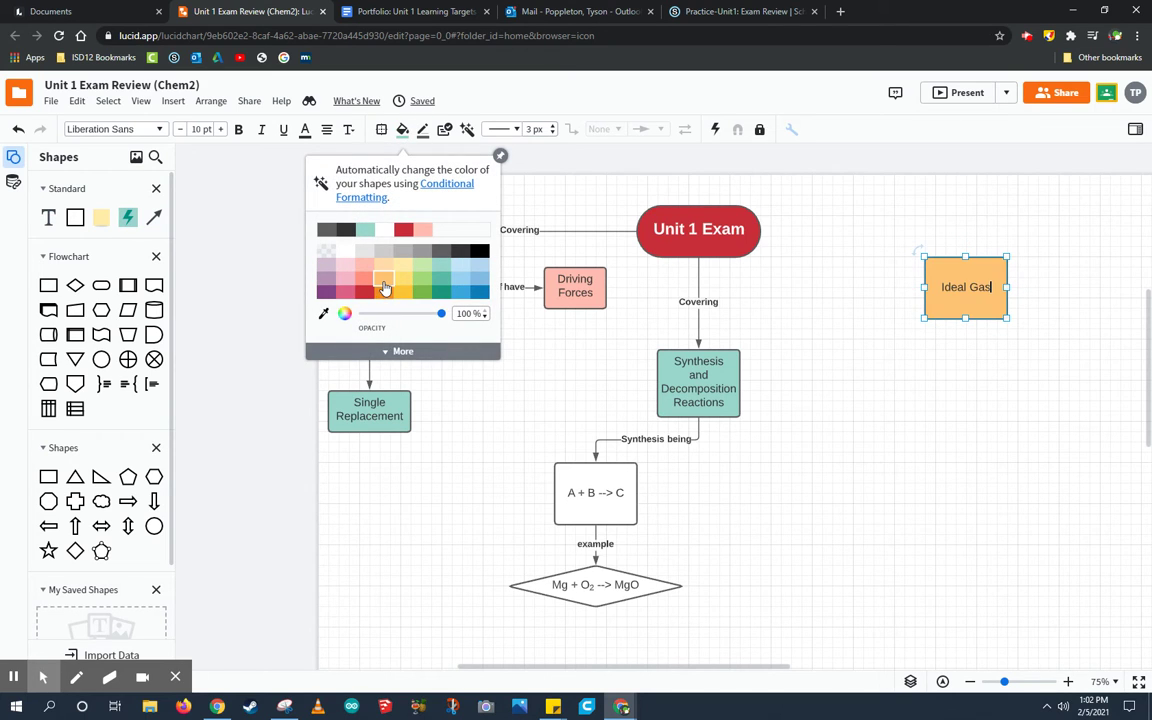
left_click(385, 291)
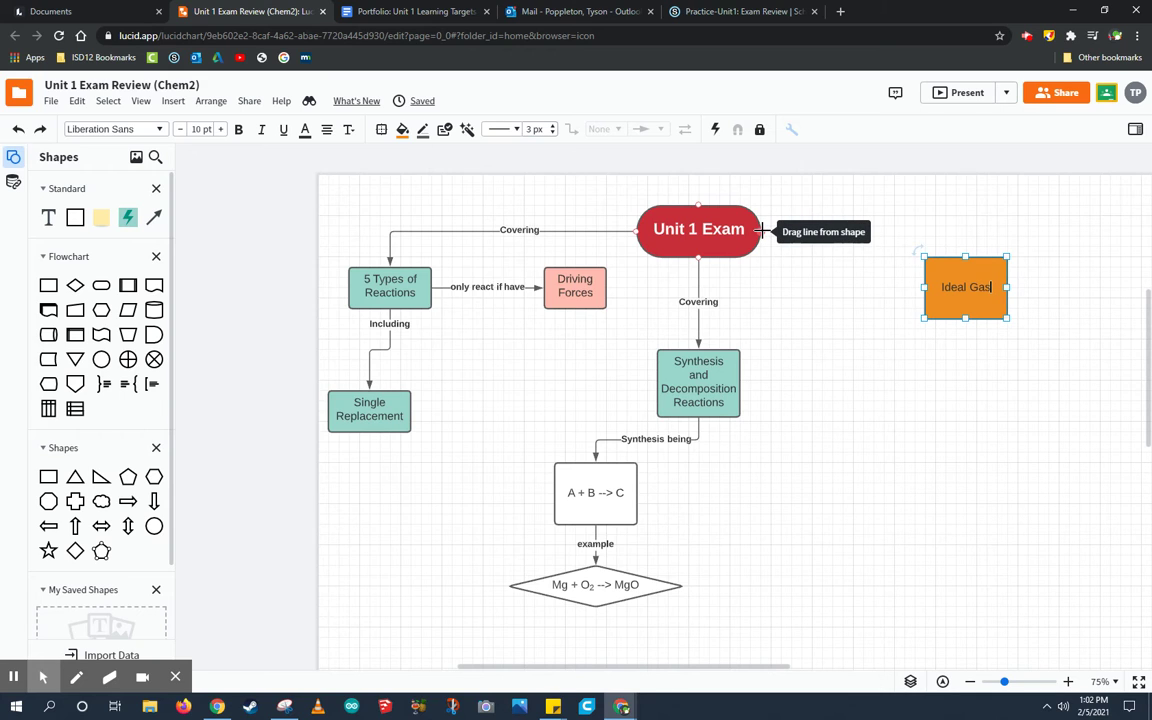
Connect Unit 1 Exam to the top of Ideal Gas with an arrow labelled "covering"
left_click_drag(762, 231, 963, 262)
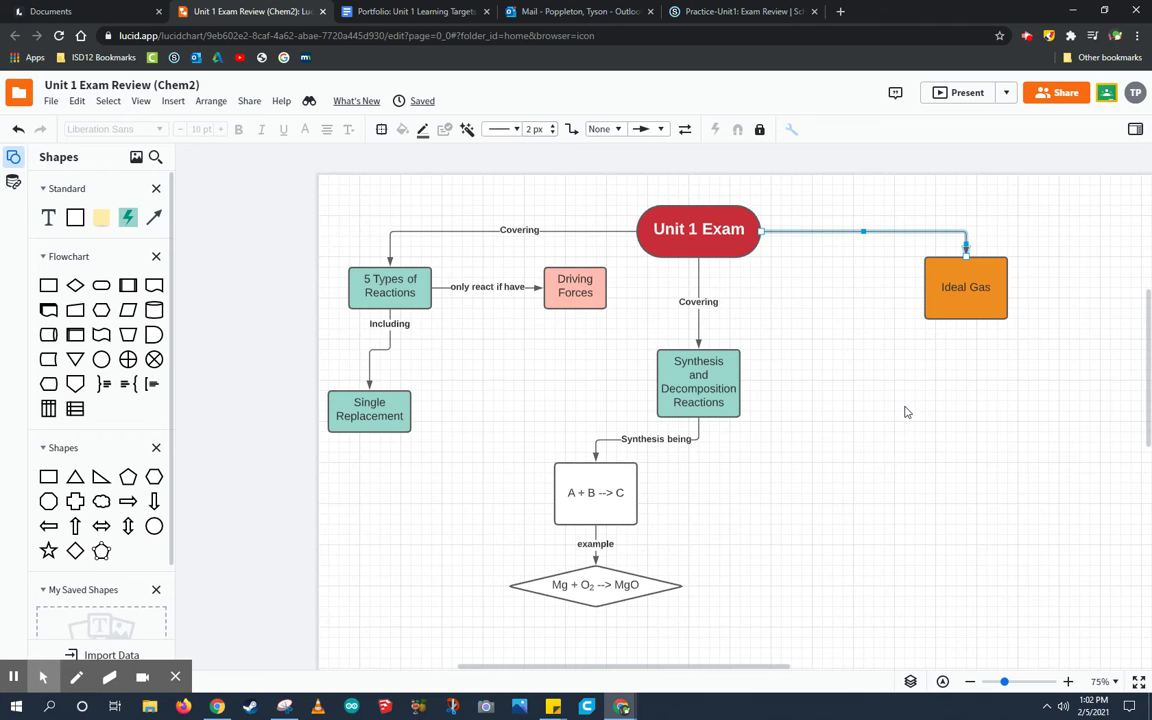
double_click(866, 231)
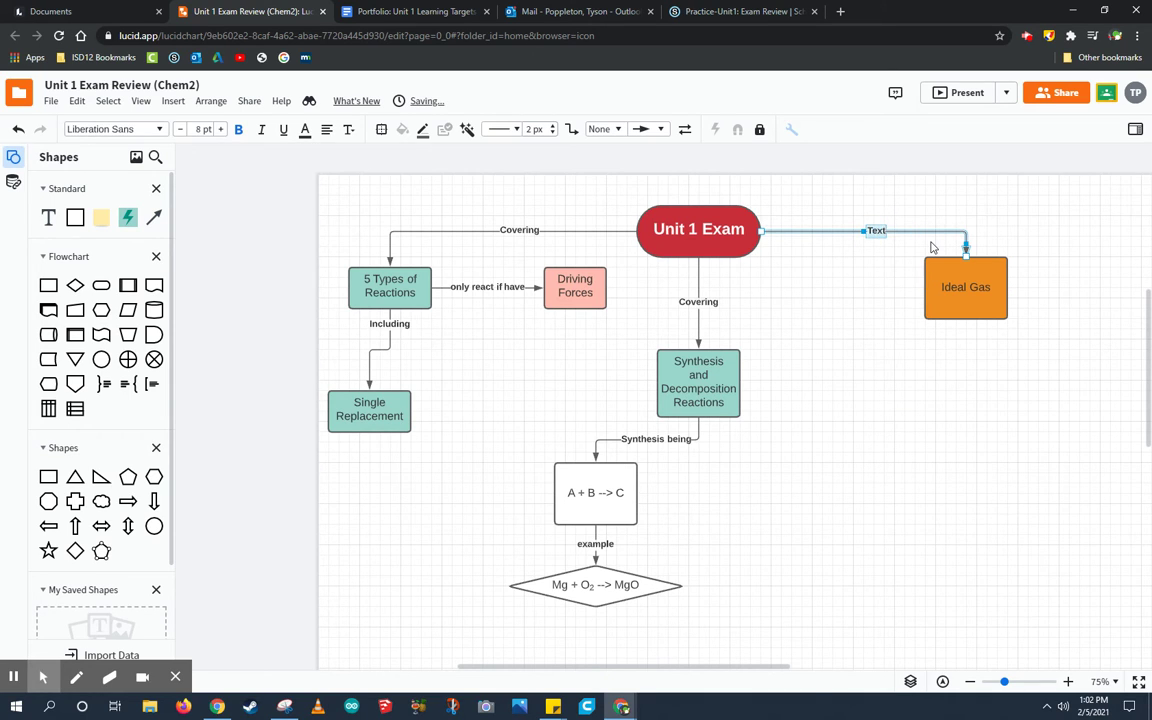
type("covering")
left_click(805, 311)
left_click(1005, 308)
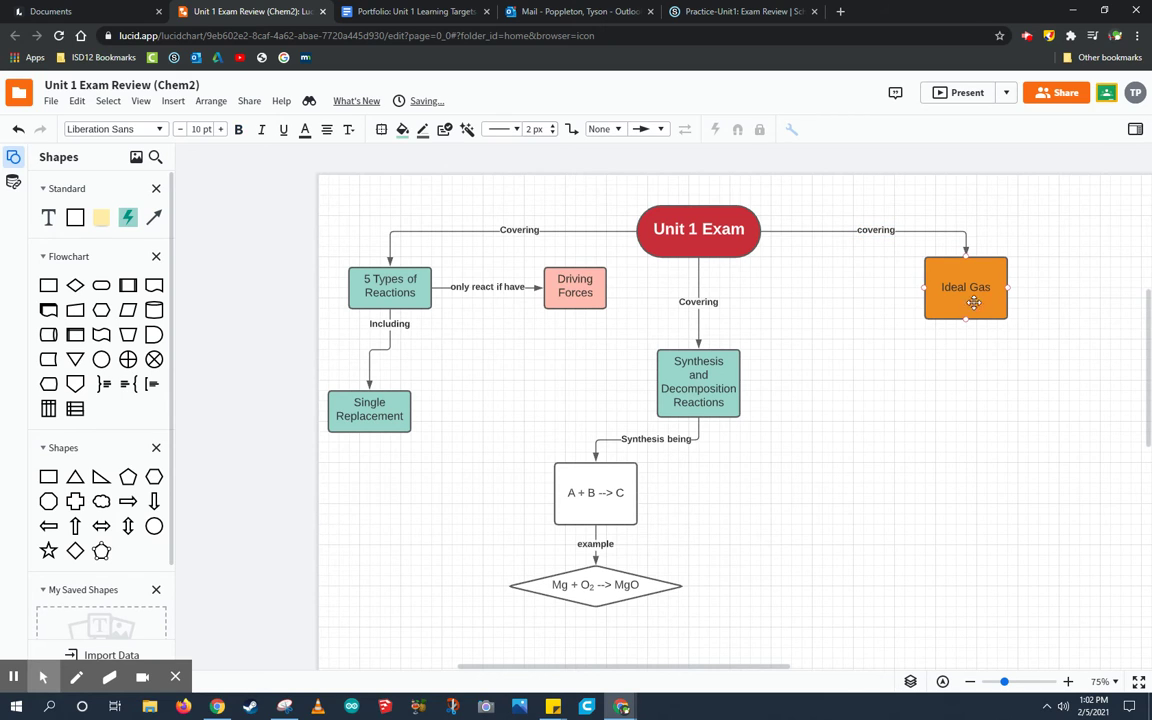
left_click(1024, 298)
Add a connected Terminator shape reading "PV = nRT" below Ideal Gas and label its connector "calculated by"
left_click_drag(966, 320, 966, 388)
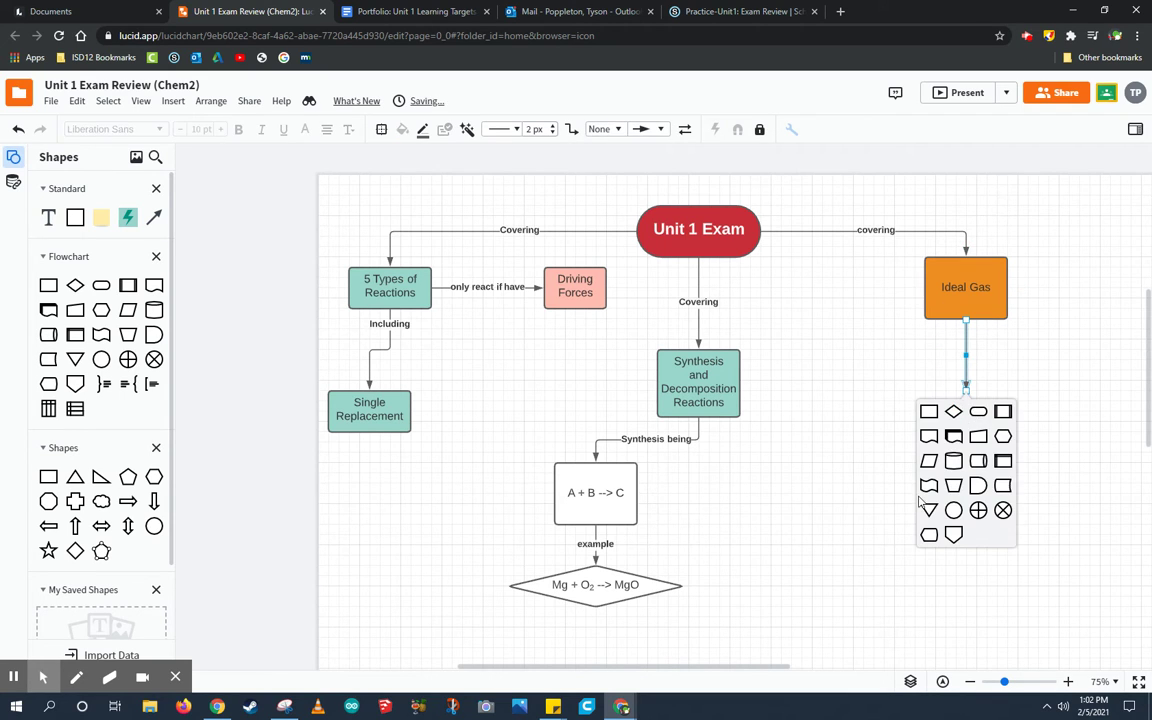
left_click(982, 414)
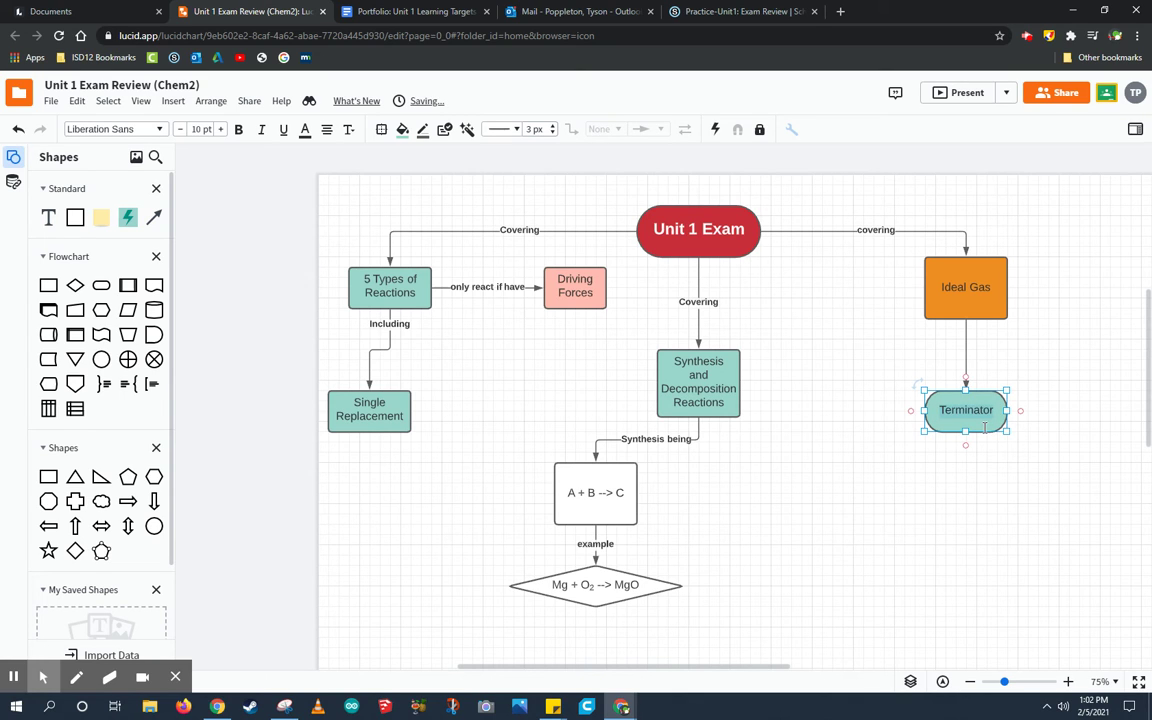
type("PV = nRT")
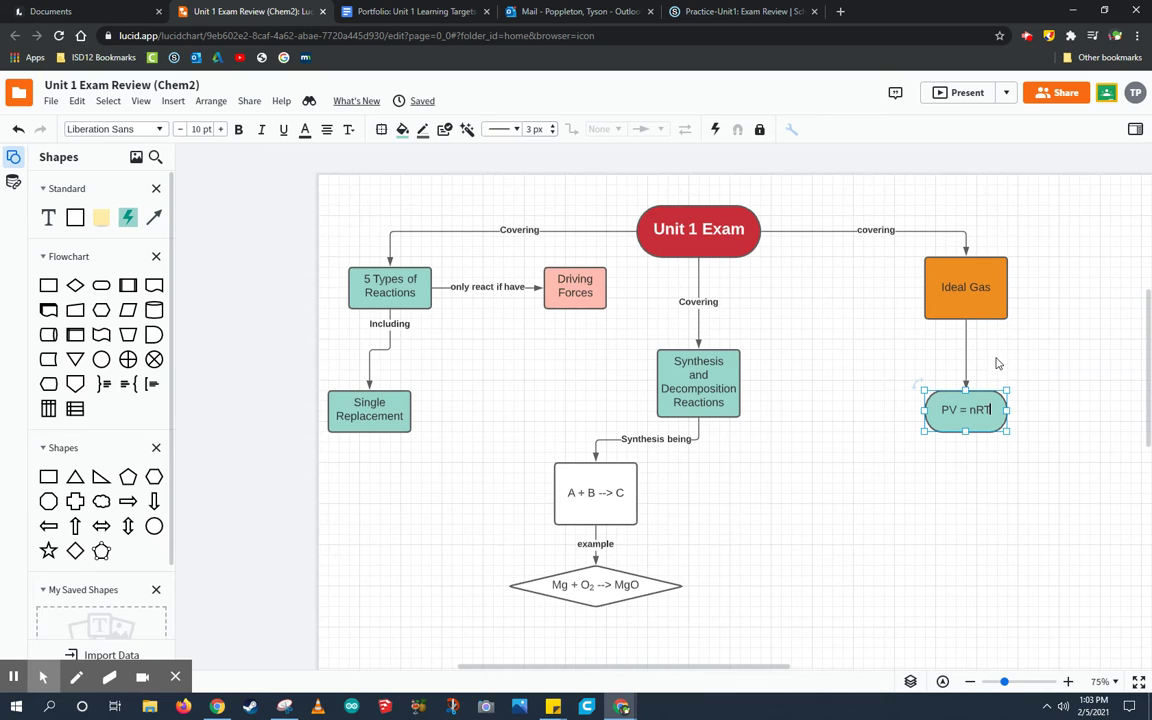
double_click(965, 355)
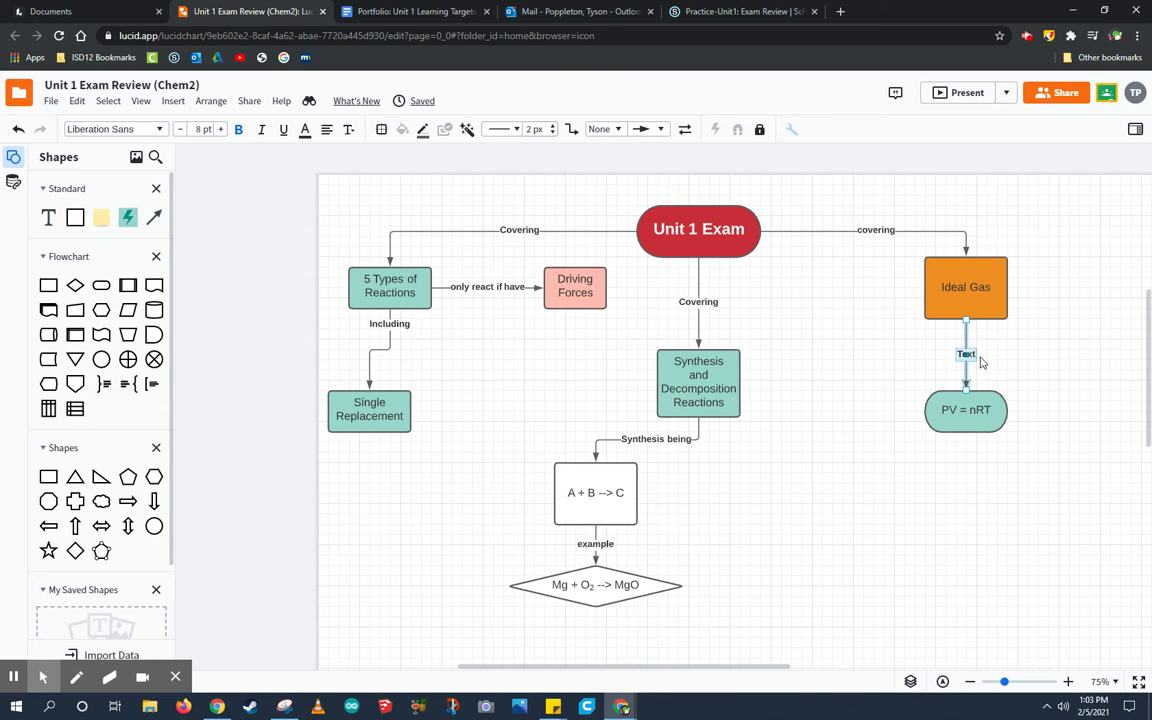
type("calculated by")
left_click(1075, 363)
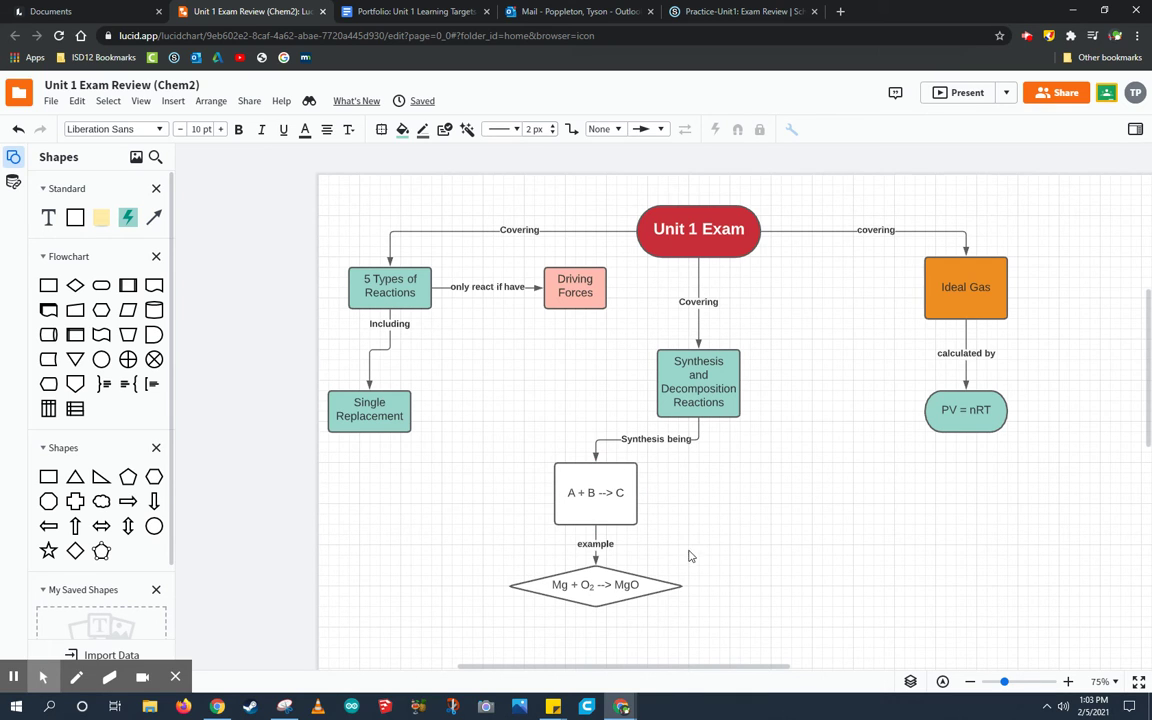
Switch to the Unit 1 portfolio in Google Docs and examine its learning targets, important terms and examples for concept map content
left_click(410, 11)
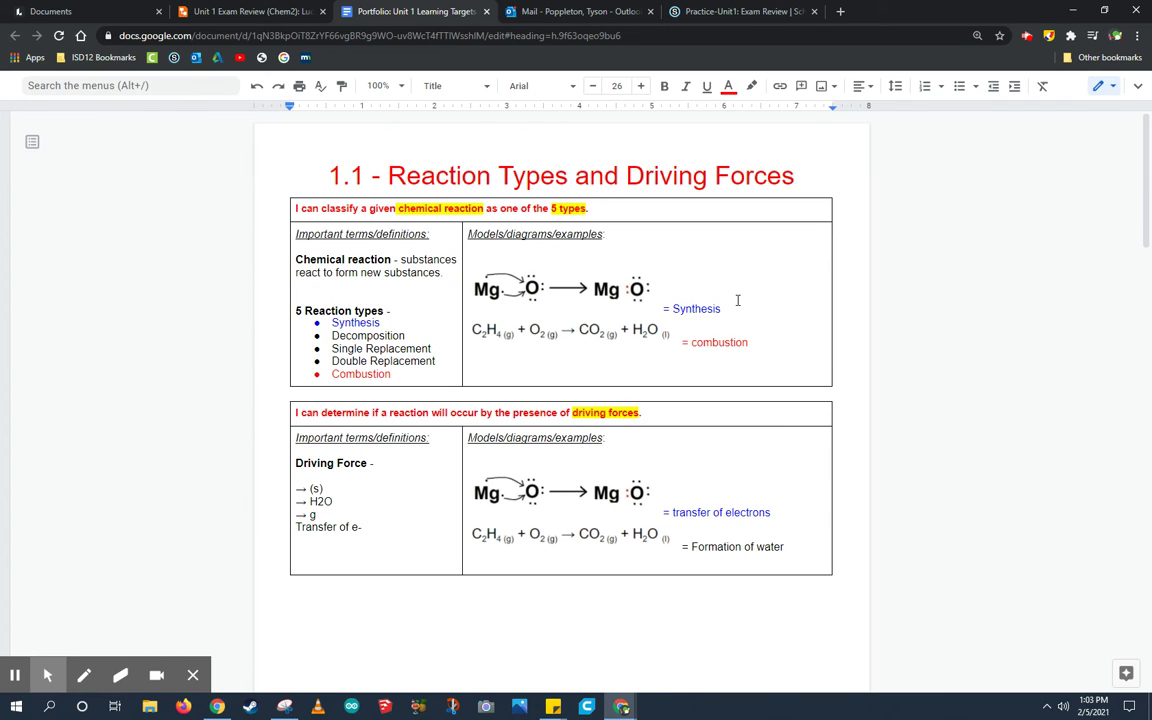
scroll(745, 302, "down", 15)
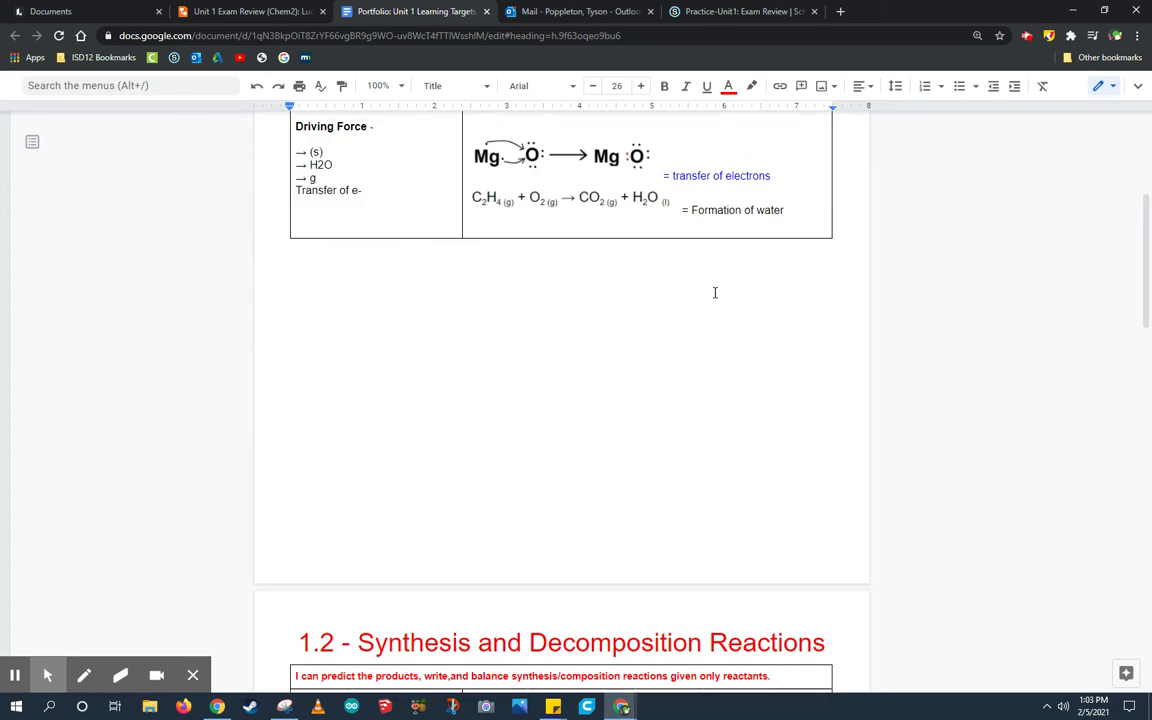
scroll(740, 350, "down", 4)
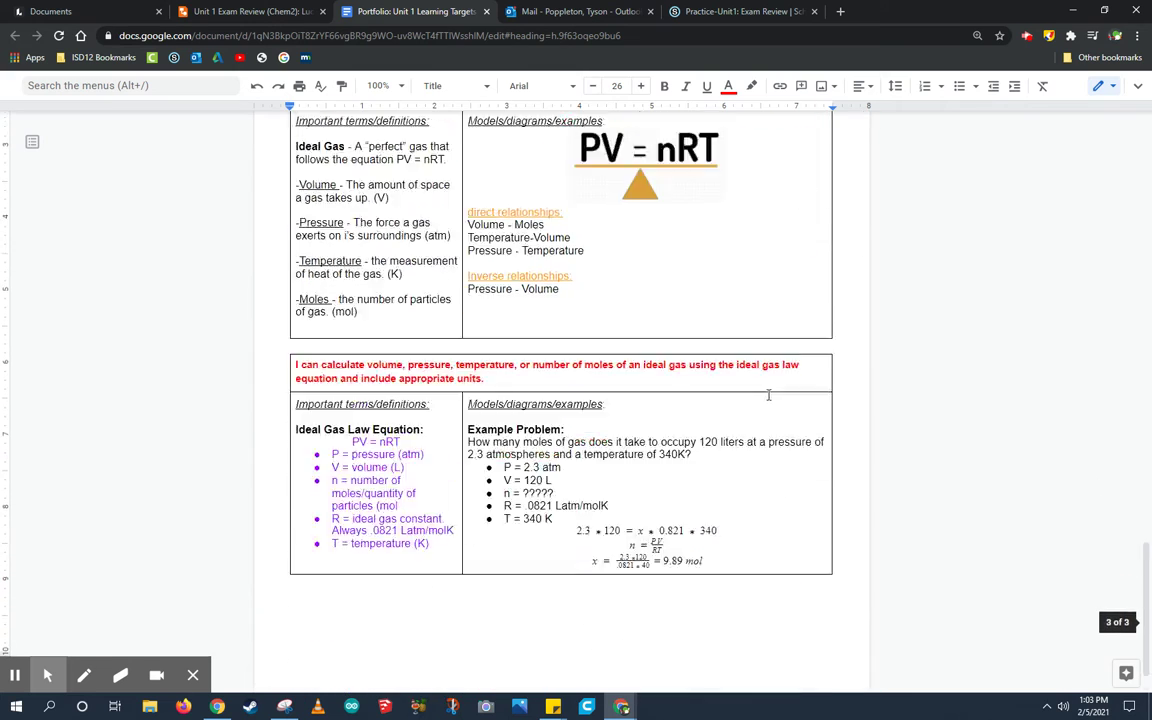
scroll(777, 424, "up", 15)
scroll(778, 424, "up", 3)
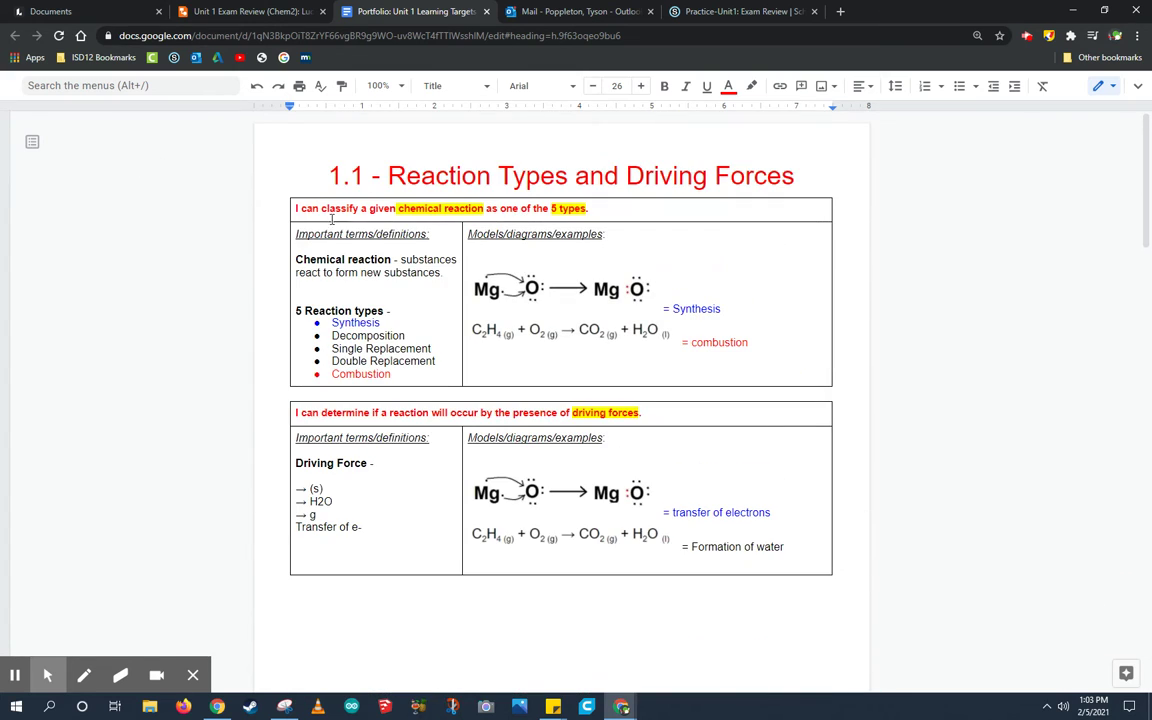
left_click(293, 211)
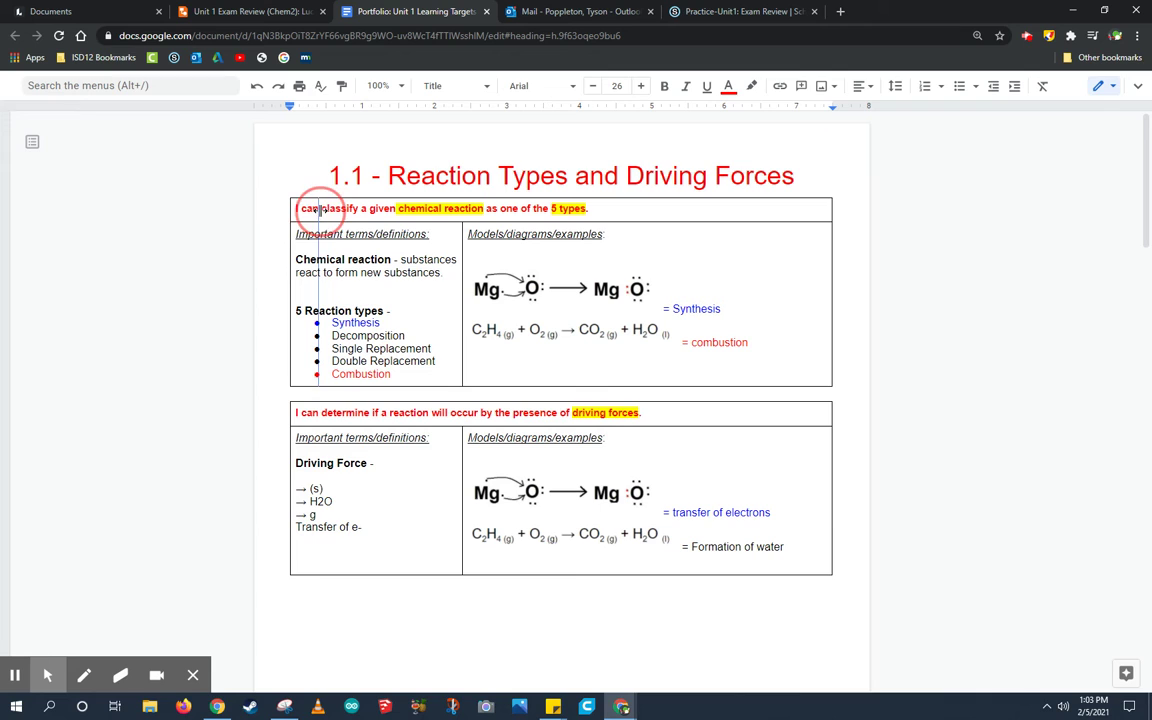
left_click_drag(296, 211, 618, 208)
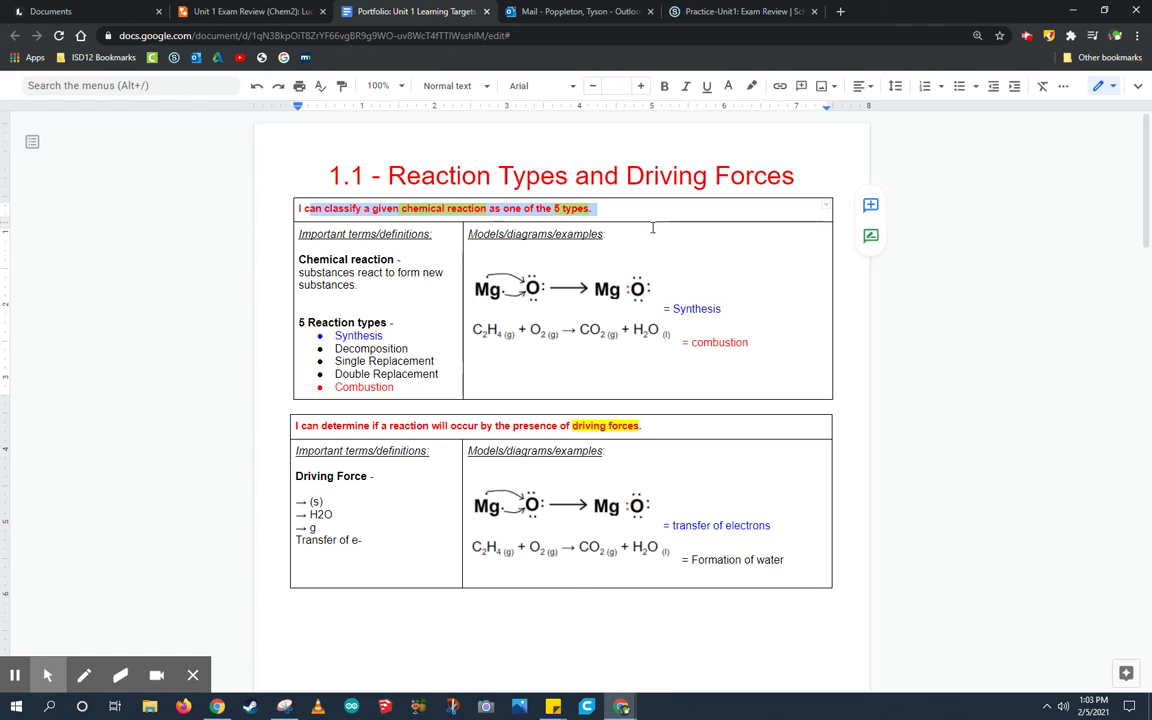
left_click(311, 258)
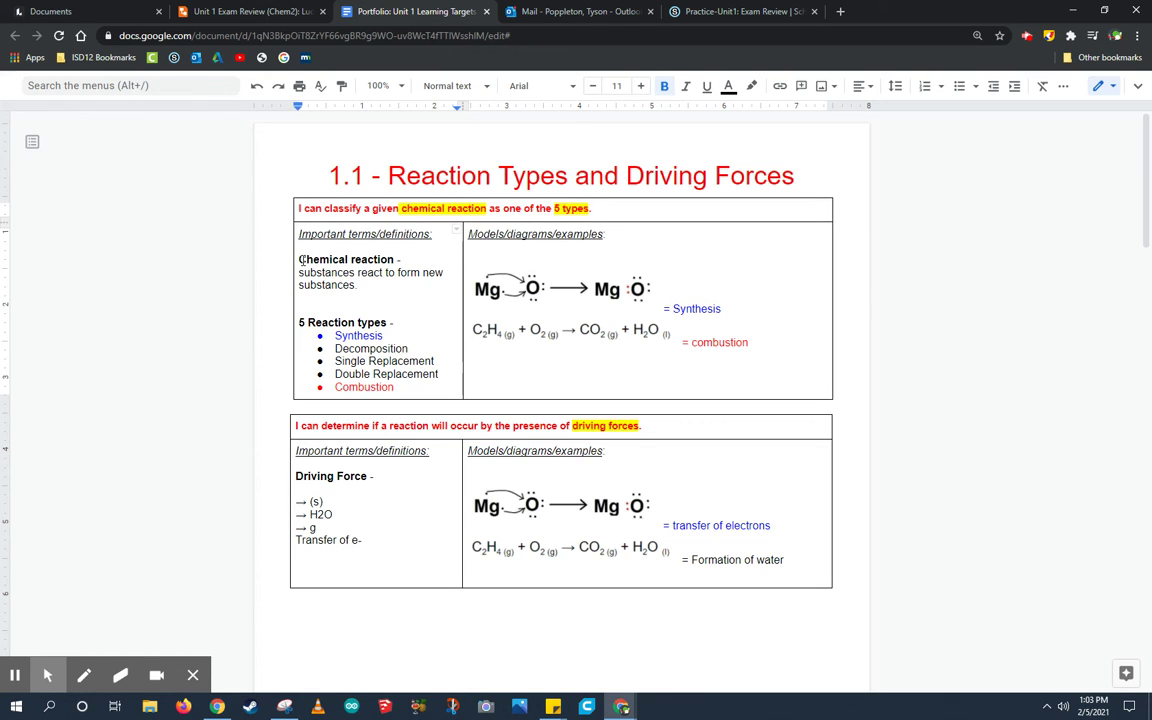
left_click_drag(301, 259, 416, 391)
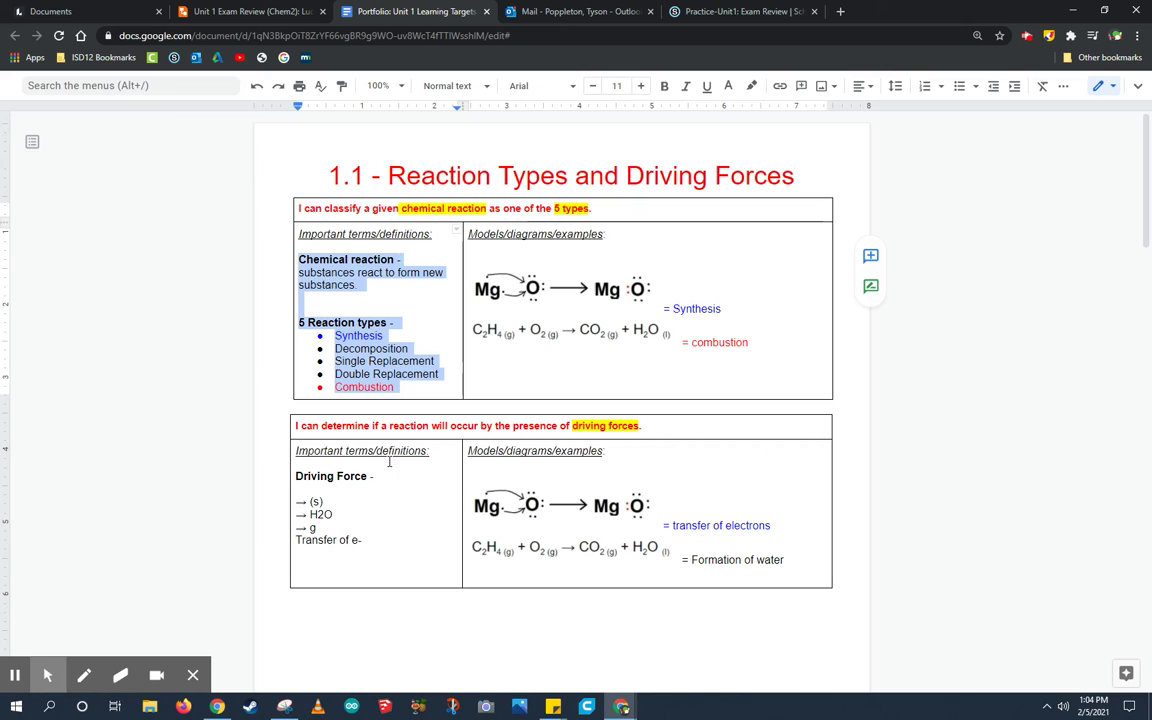
left_click(337, 476)
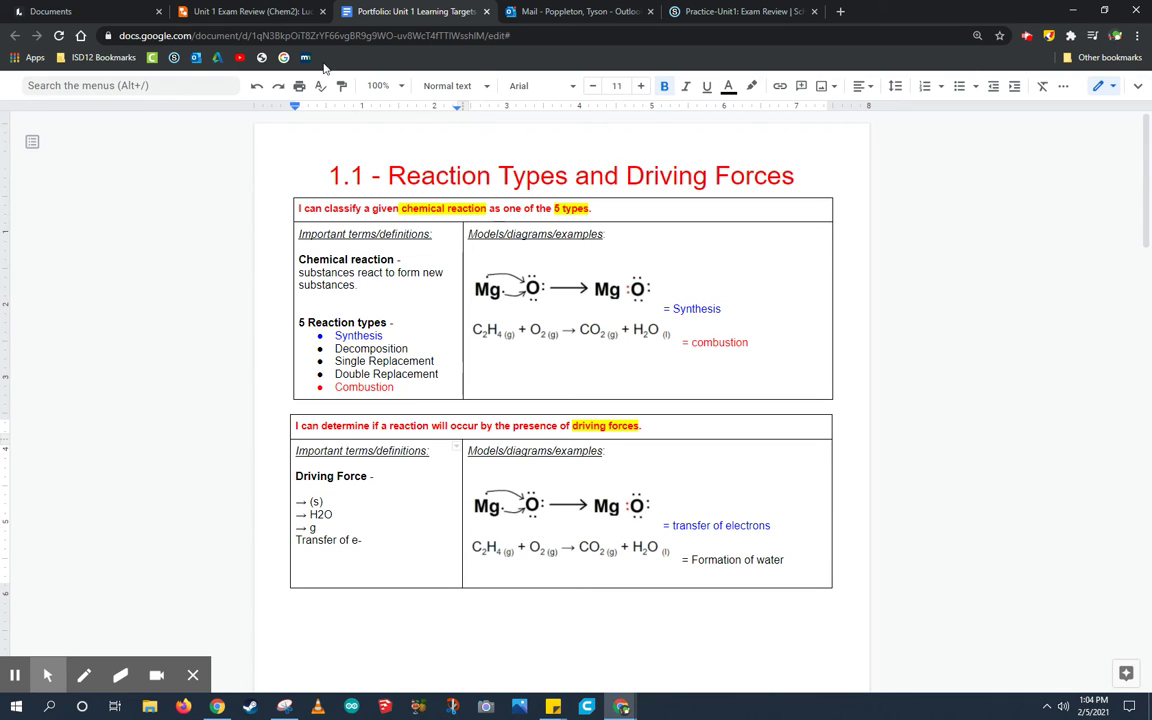
Back in the Lucidchart map, connect 5 Types of Reactions to Synthesis and Decomposition Reactions with an arrow labelled "including"
left_click(258, 7)
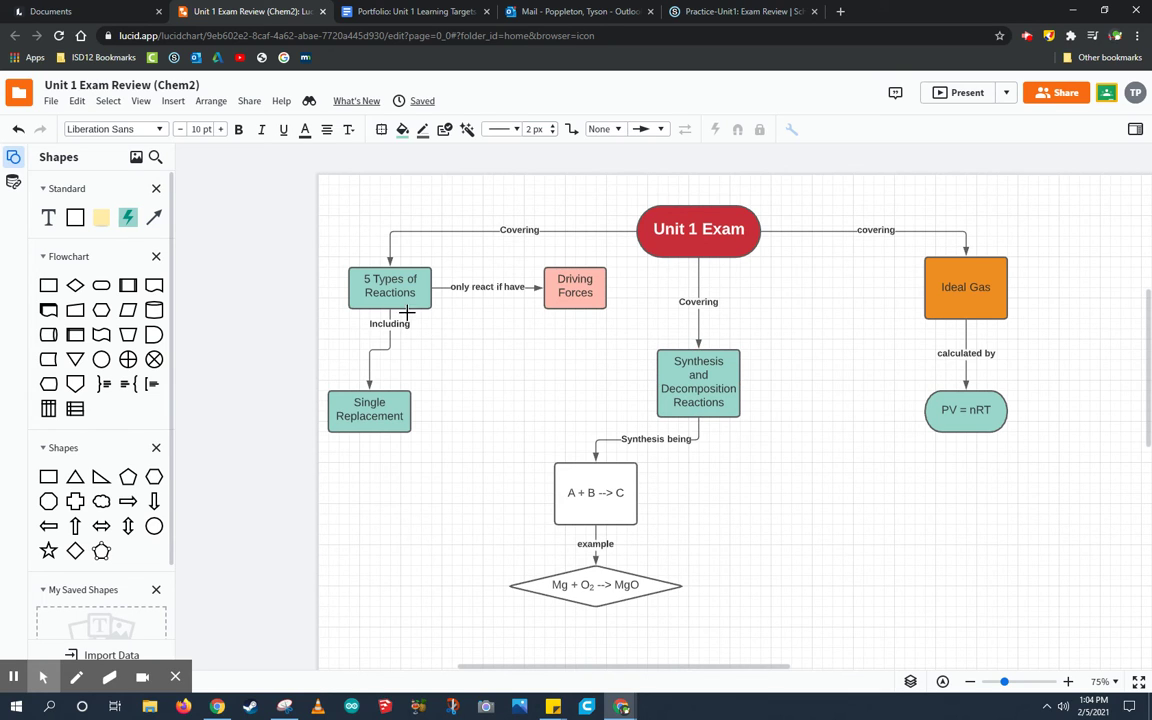
left_click_drag(390, 309, 652, 383)
double_click(514, 384)
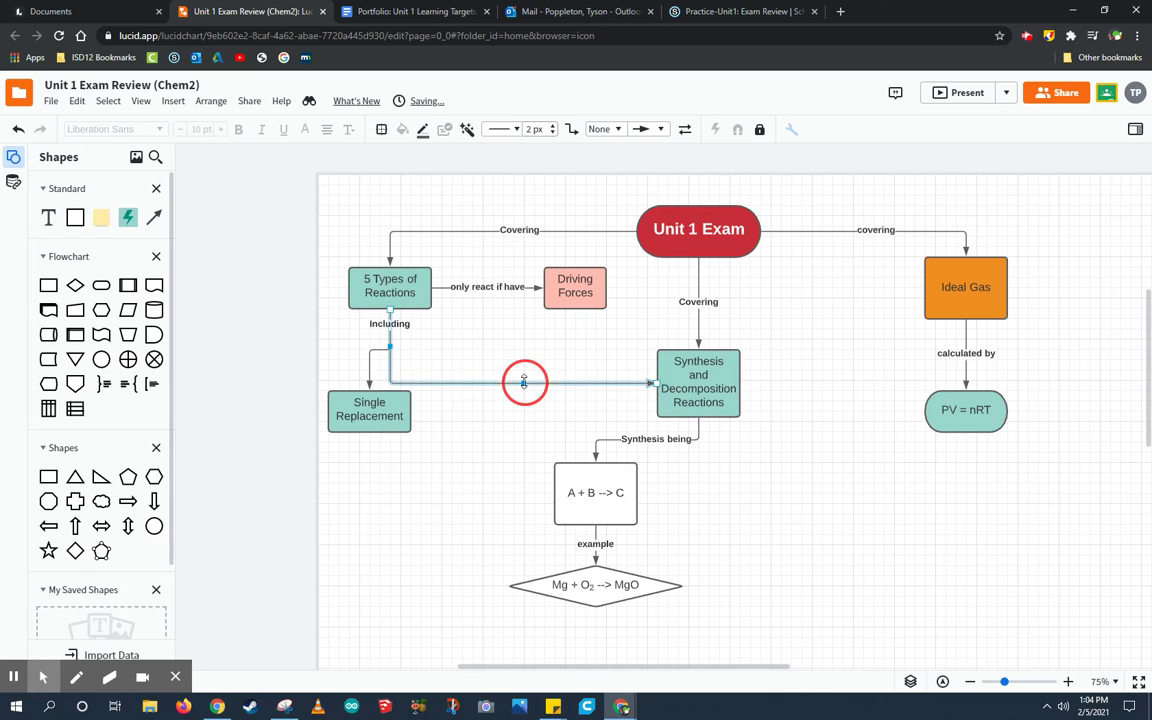
type("includes")
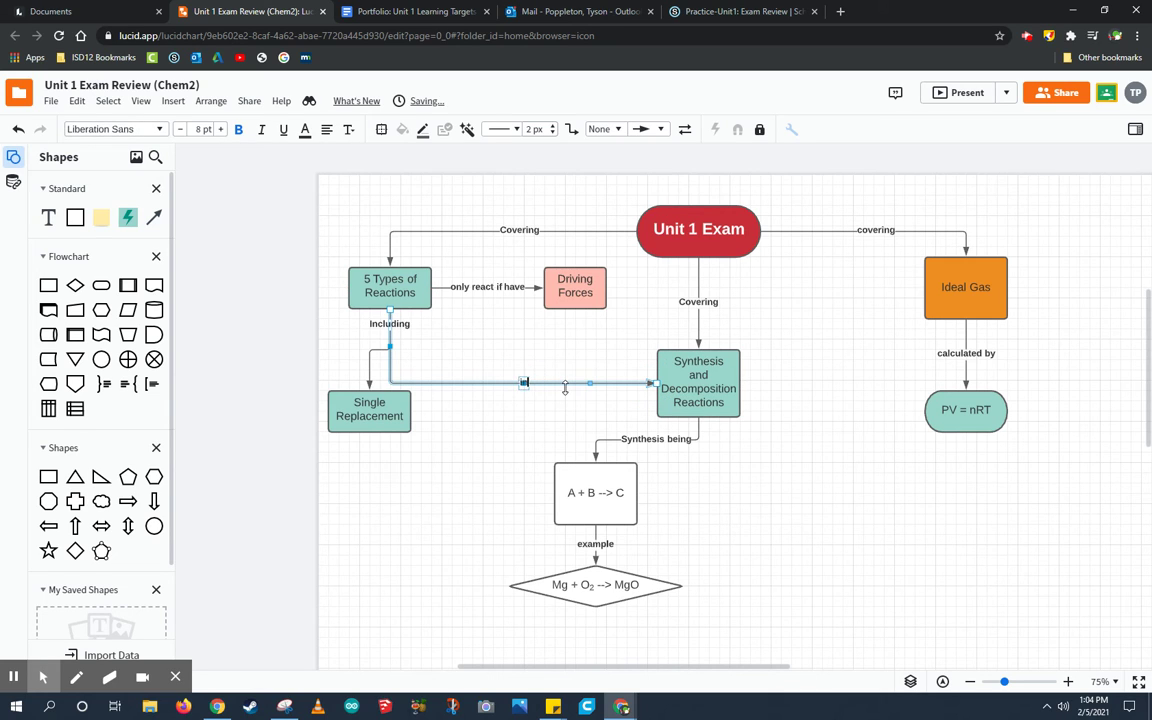
key("BackSpace")
key("BackSpace")
key("BackSpace")
key("BackSpace")
key("BackSpace")
type("luding")
left_click(666, 316)
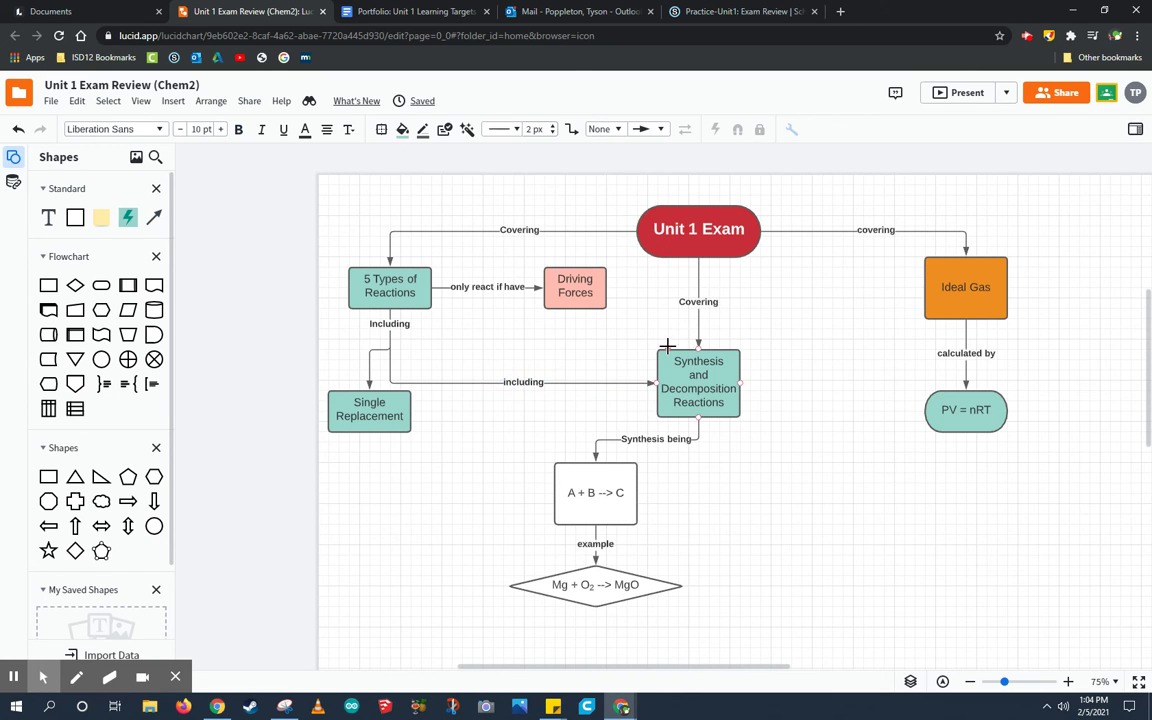
Connect the top of Synthesis and Decomposition Reactions to Driving Forces with an arrow labelled "driven by"
left_click_drag(672, 348, 613, 285)
double_click(649, 281)
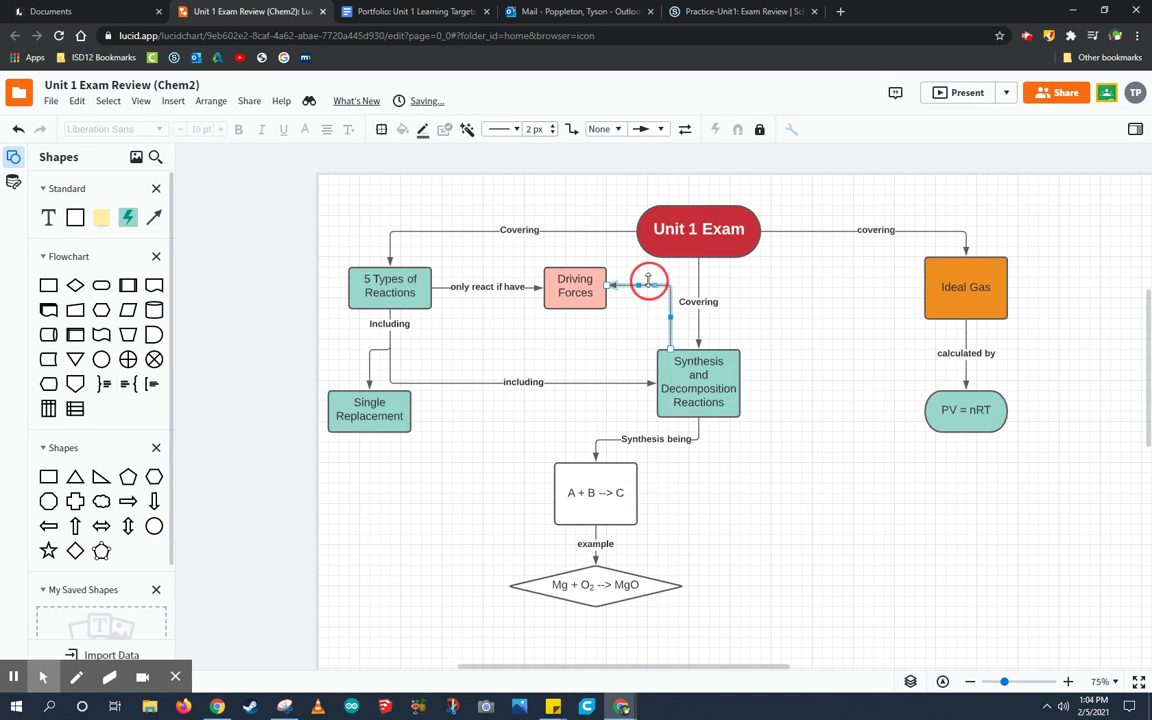
type("driven by")
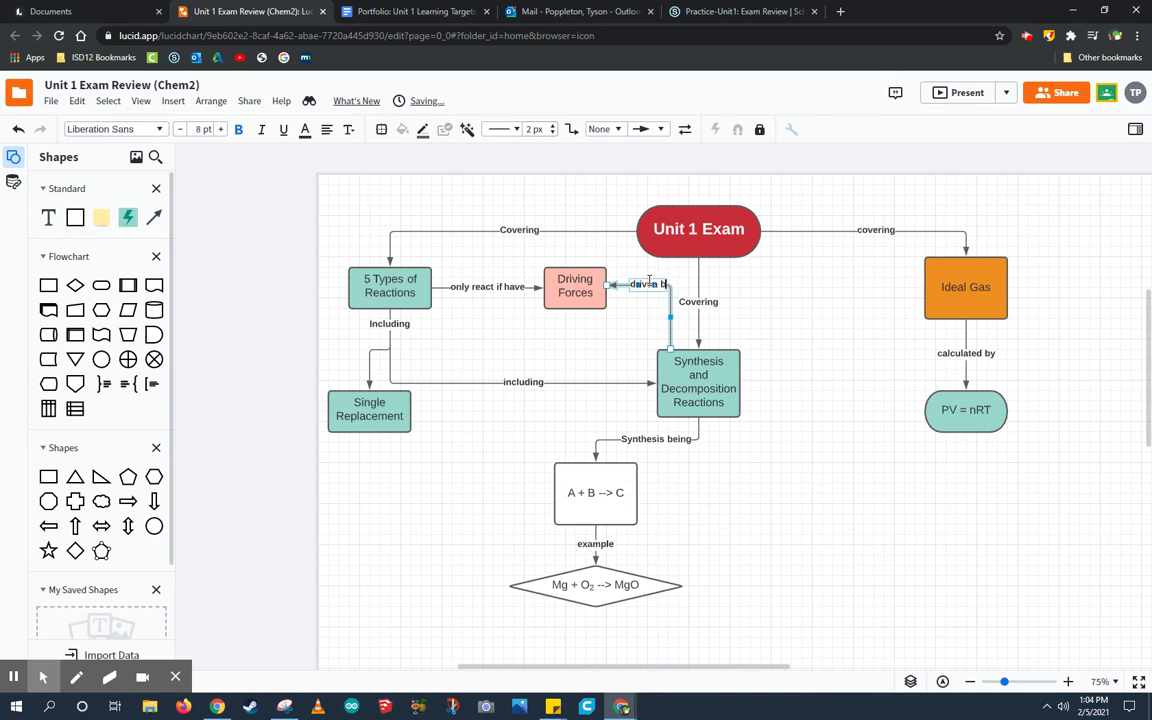
Import the pVnRT.PNG image from the Desktop and place it below the PV = nRT shape
left_click(823, 296)
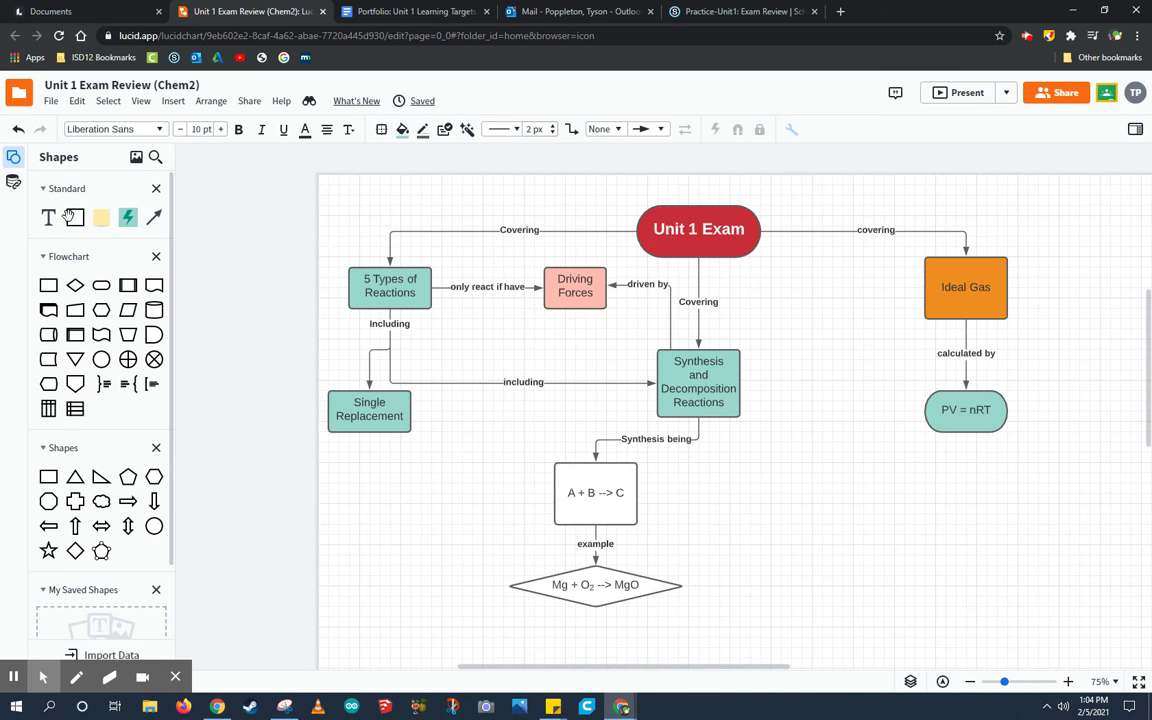
left_click(137, 159)
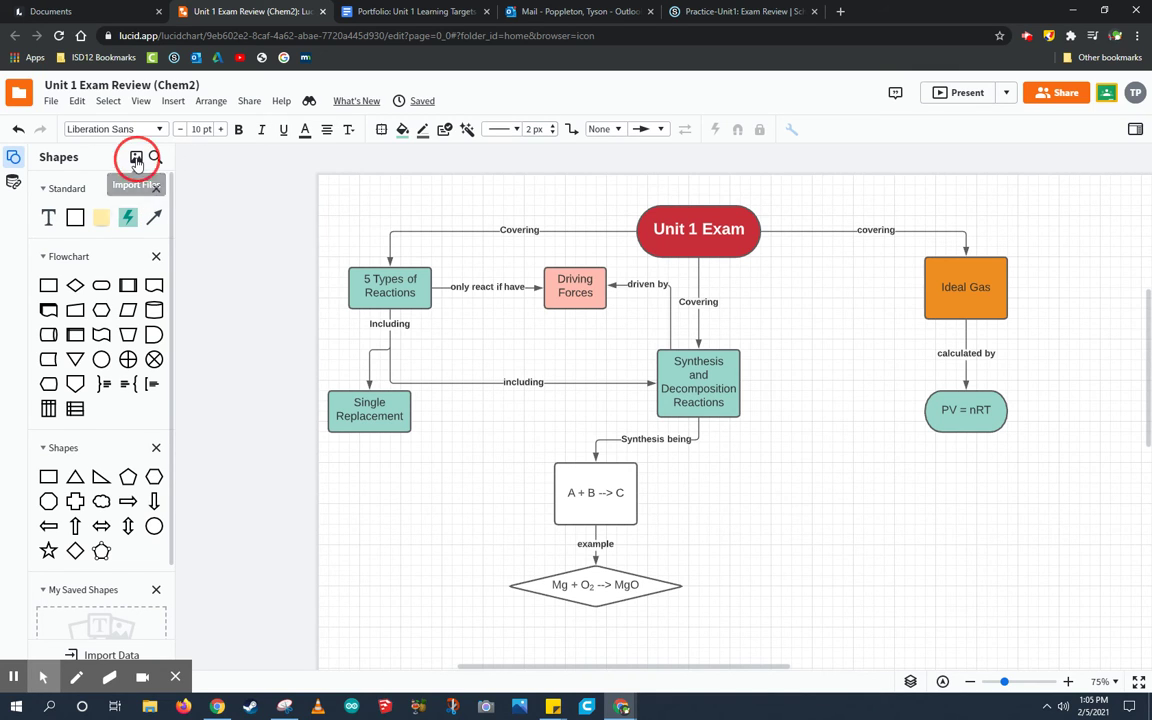
left_click(119, 186)
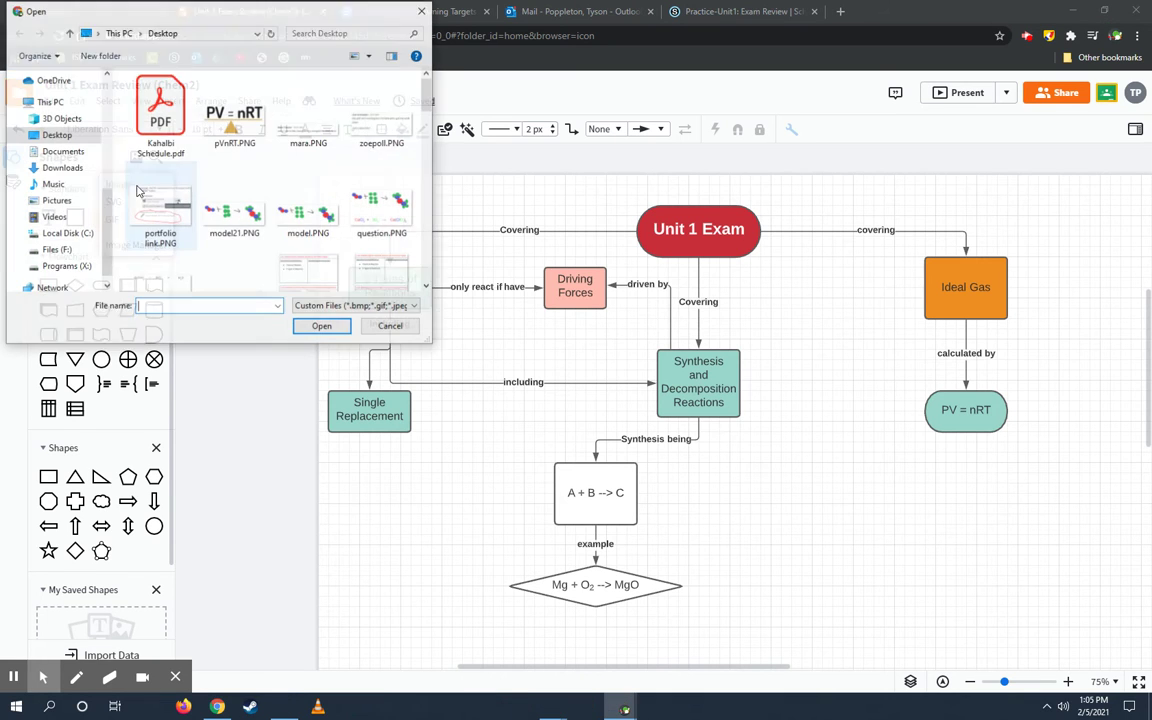
left_click(322, 326)
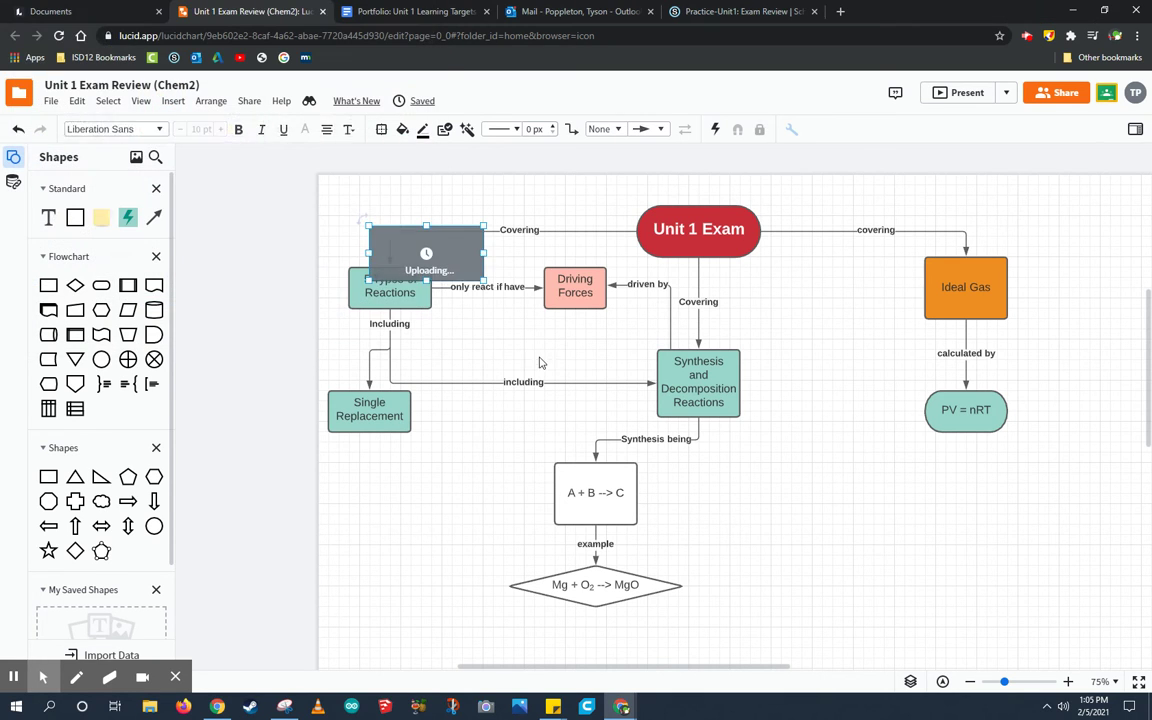
left_click_drag(453, 240, 650, 348)
left_click_drag(784, 404, 984, 485)
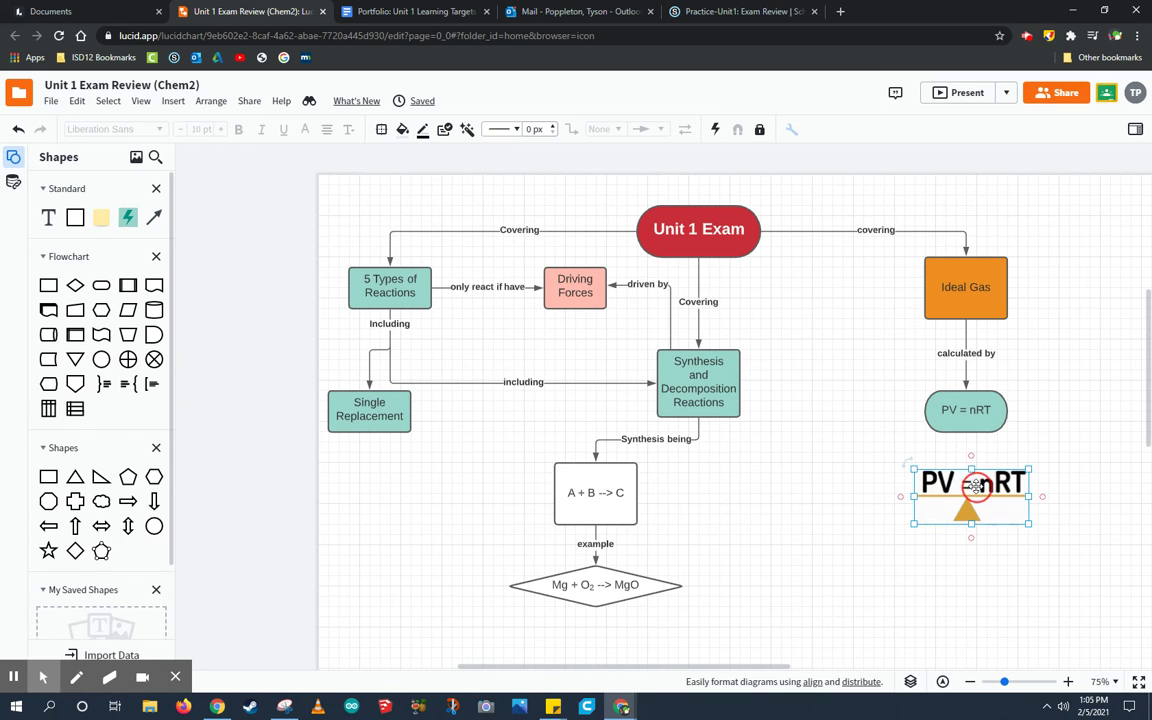
Connect the PV = nRT shape to the imported image with an arrow and shift the Synthesis and Decomposition Reactions box slightly left
left_click_drag(965, 432, 970, 466)
mouse_move(995, 525)
left_mouse_down()
mouse_move(970, 489)
mouse_move(967, 501)
mouse_move(1004, 521)
left_mouse_up()
left_click_drag(706, 369, 676, 416)
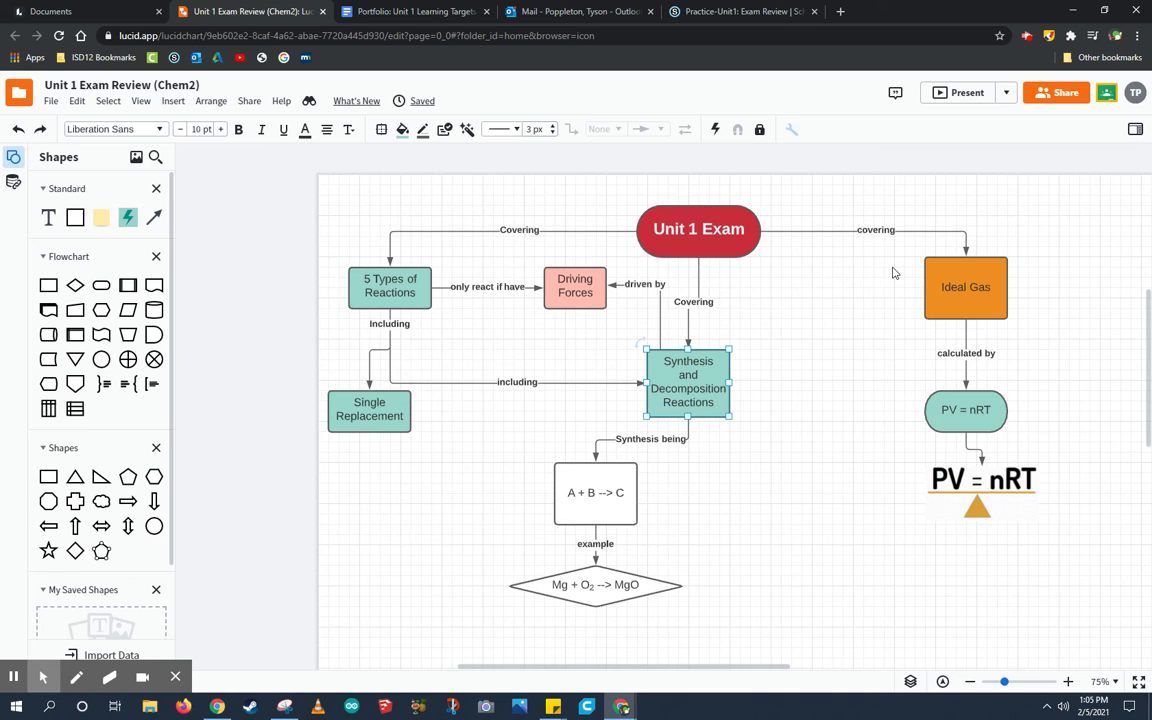
Fill the PV = nRT shape with the same orange as the Ideal Gas box
left_click(955, 407)
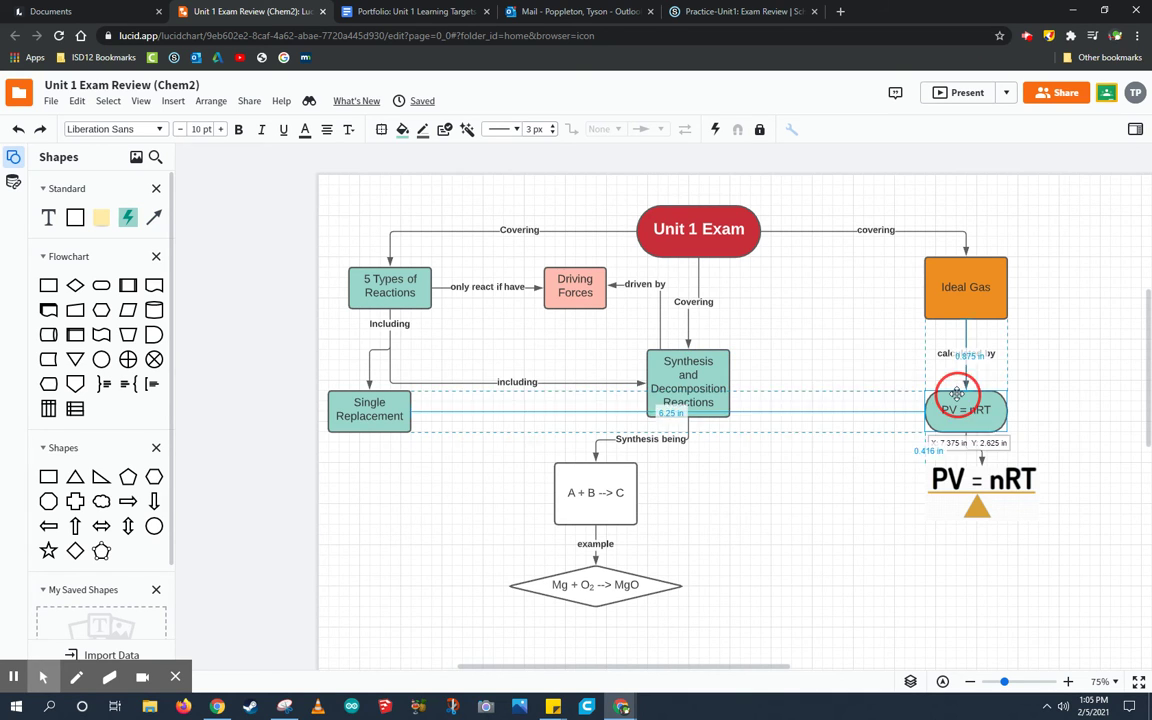
left_click(402, 129)
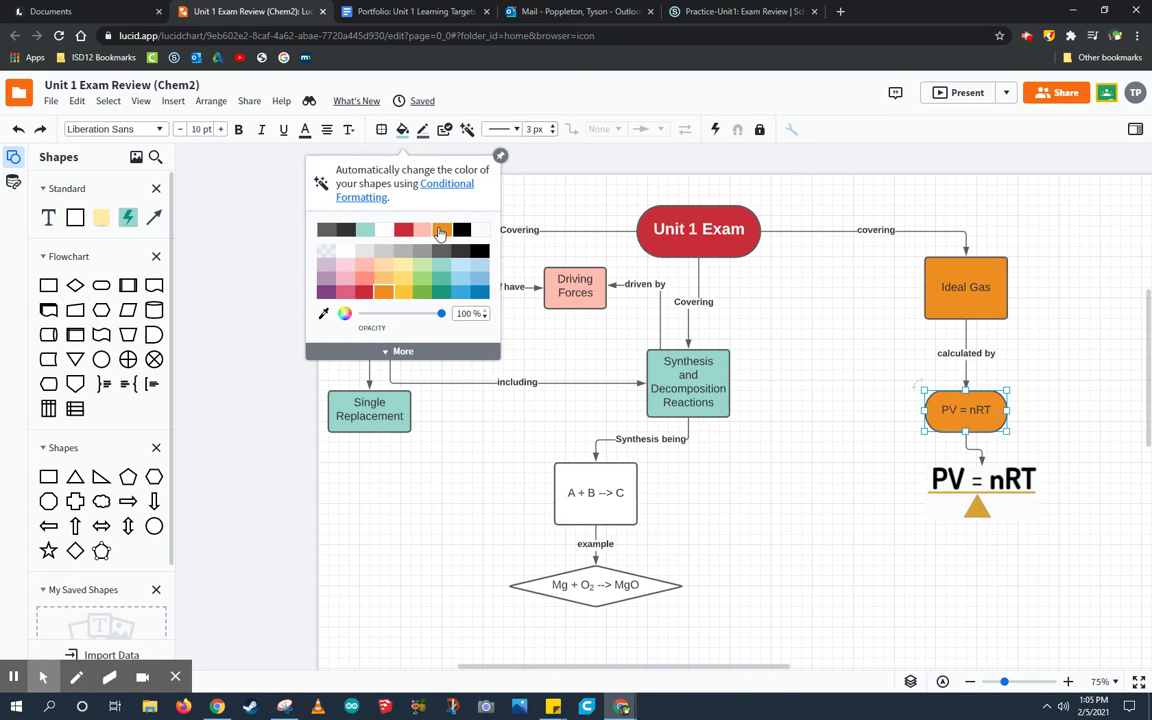
left_click(400, 212)
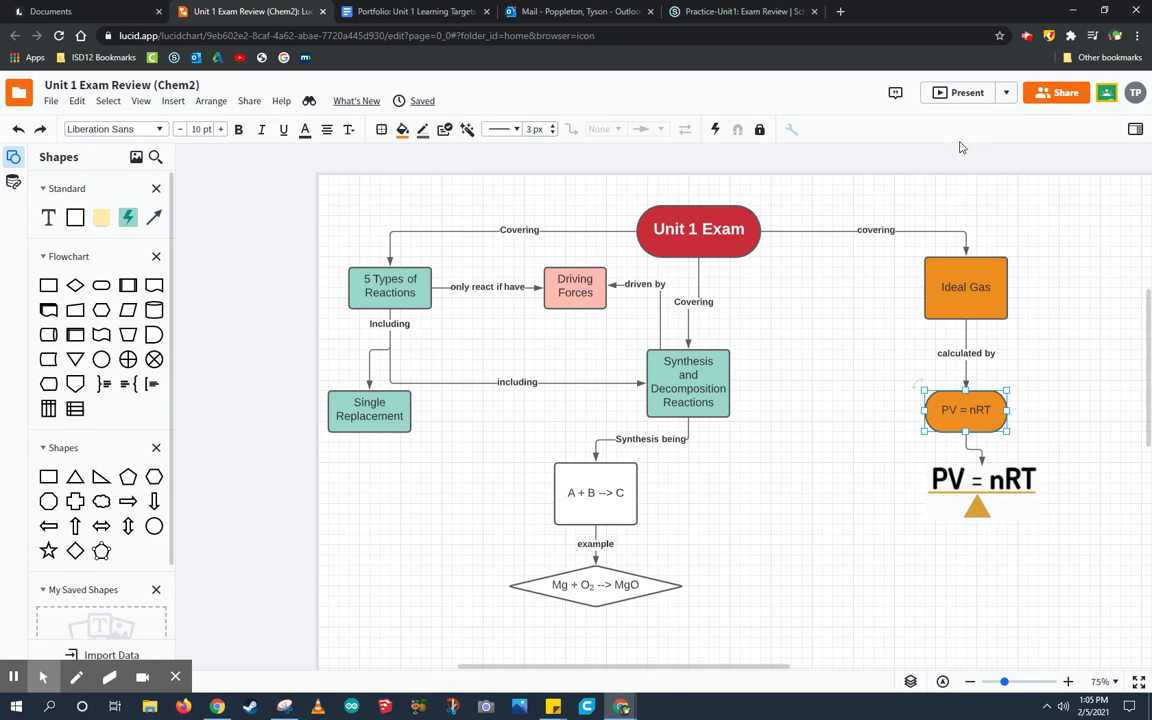
Generate a published full-document URL for the concept map through the advanced sharing options
left_click(1056, 100)
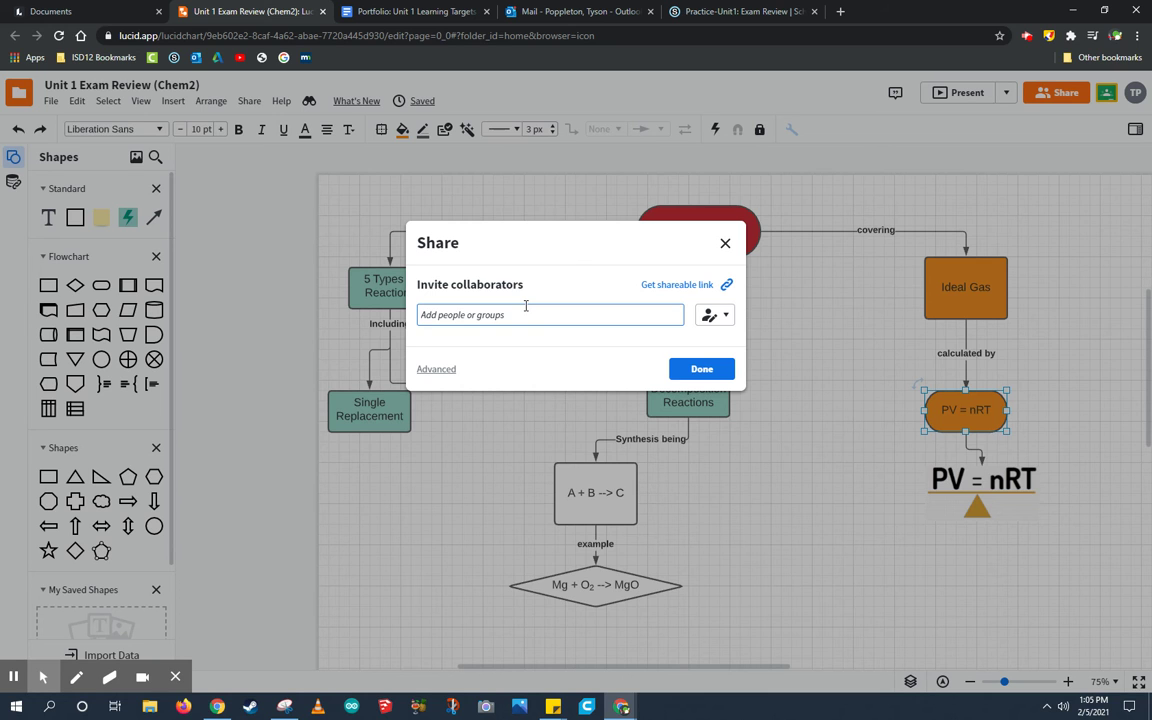
left_click(447, 370)
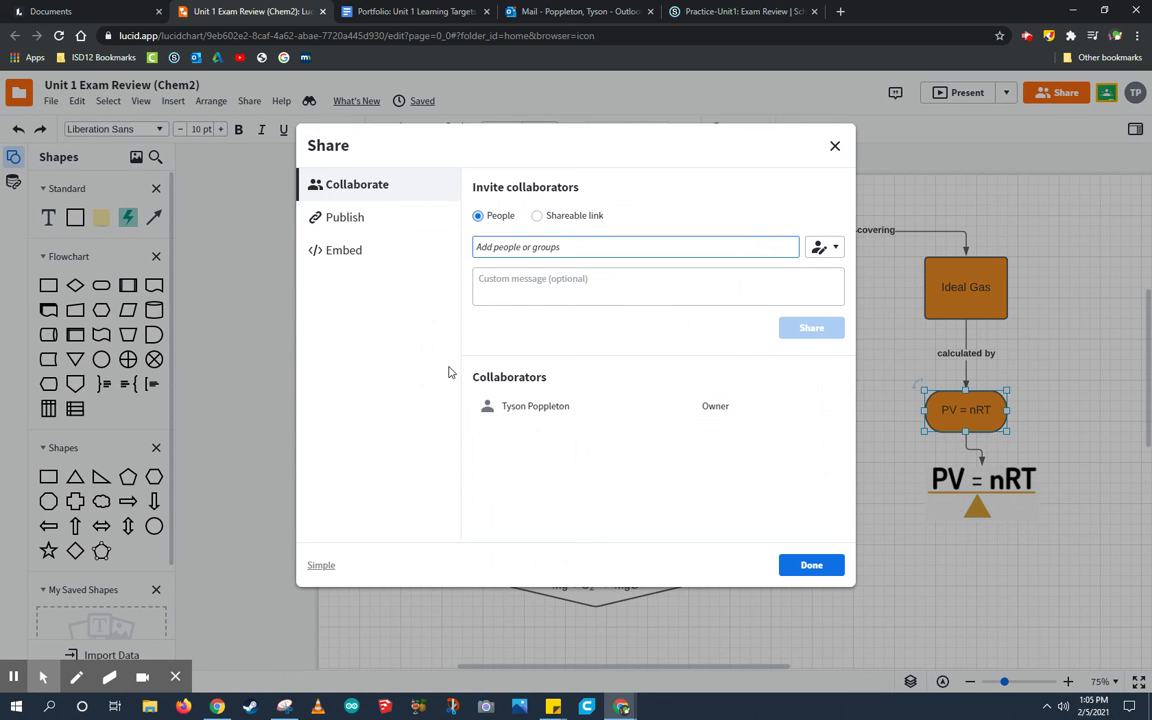
left_click(349, 222)
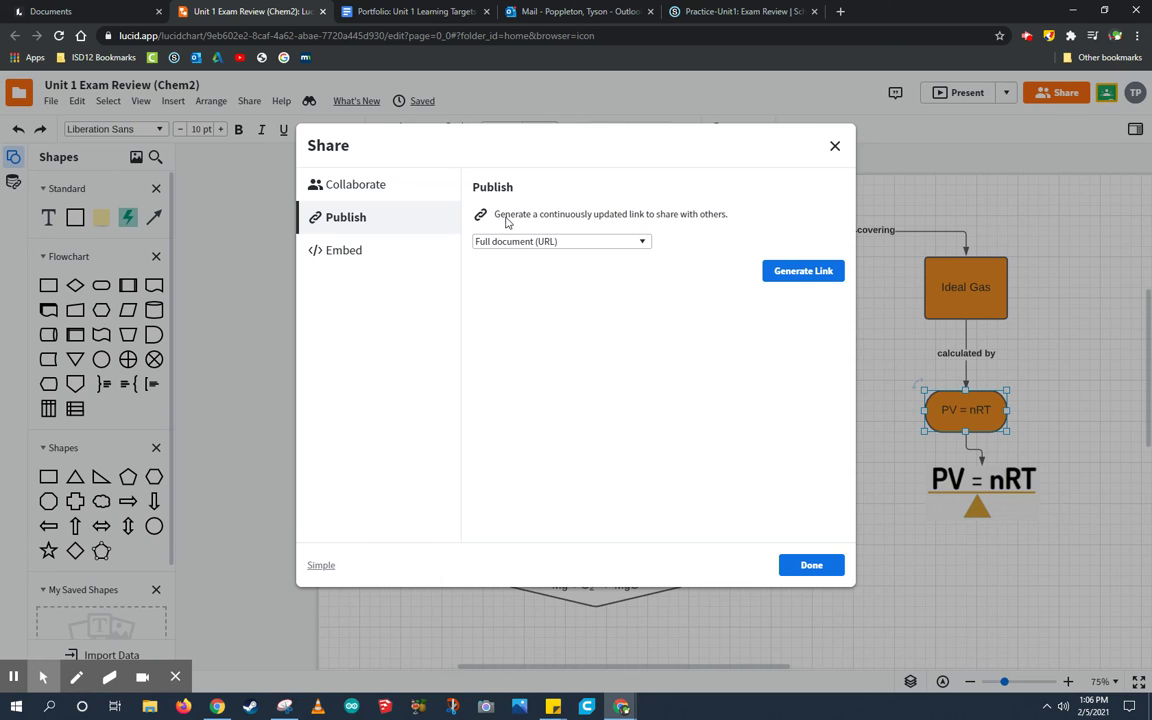
left_click(799, 282)
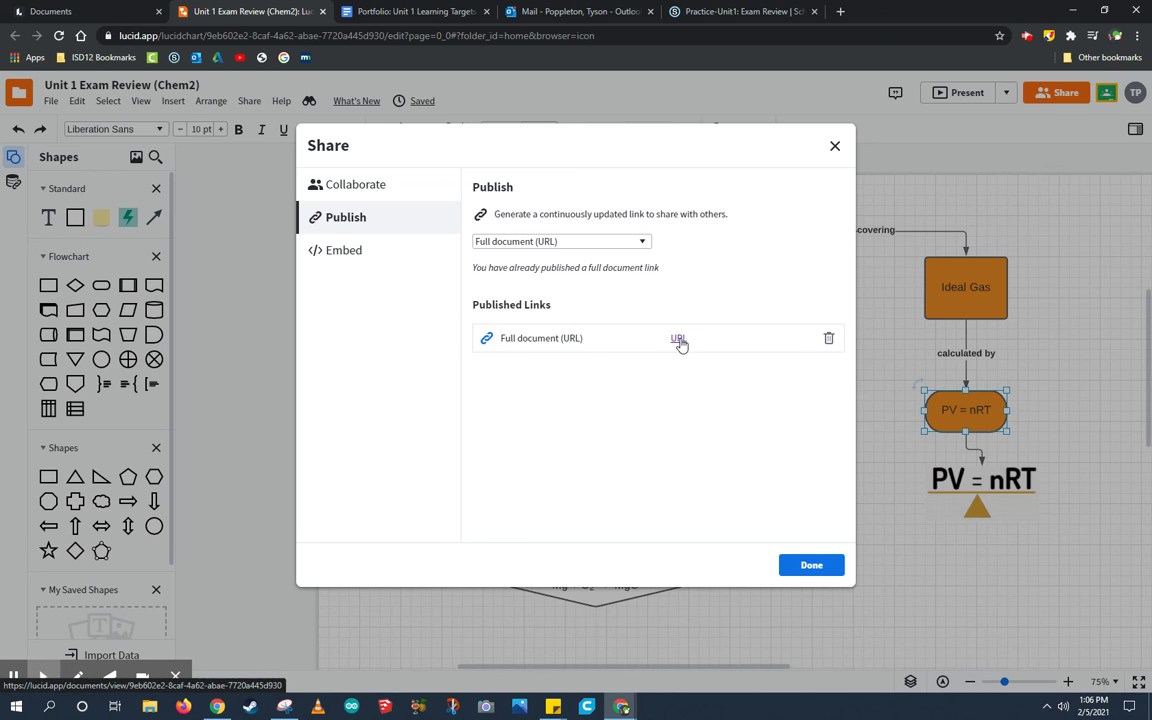
Open the published link to check the view-only map, and copy the link's address from the map's sharing options
left_click(678, 340)
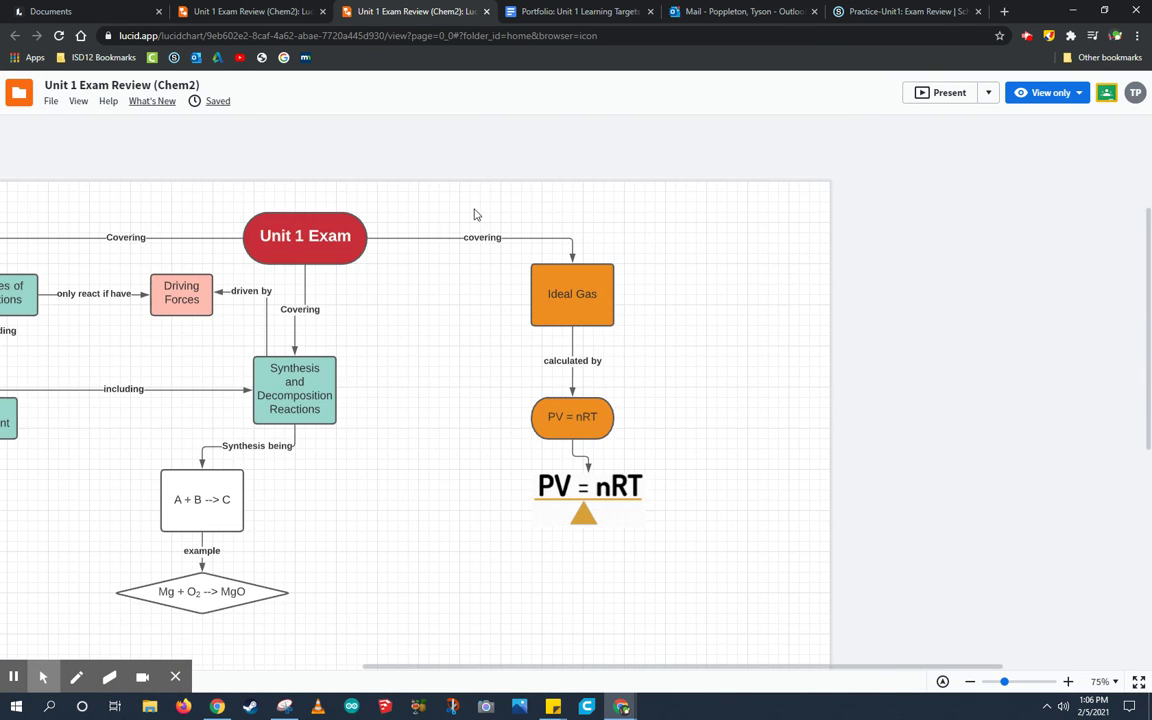
left_click(490, 237)
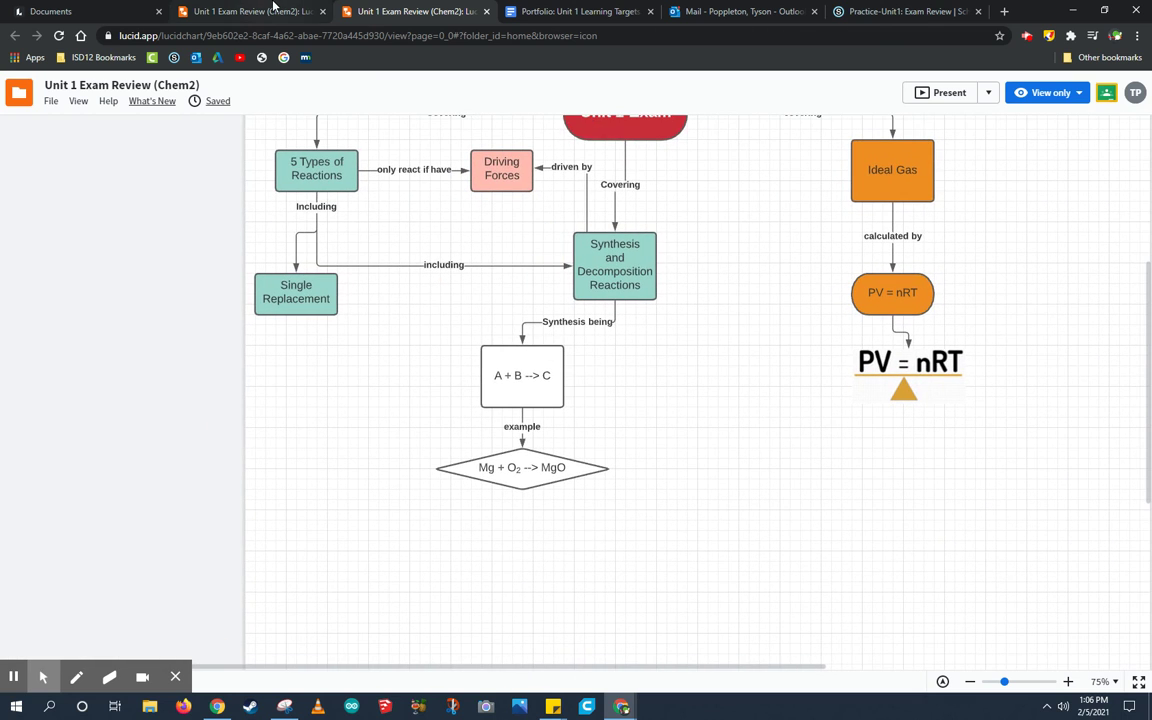
left_click(273, 6)
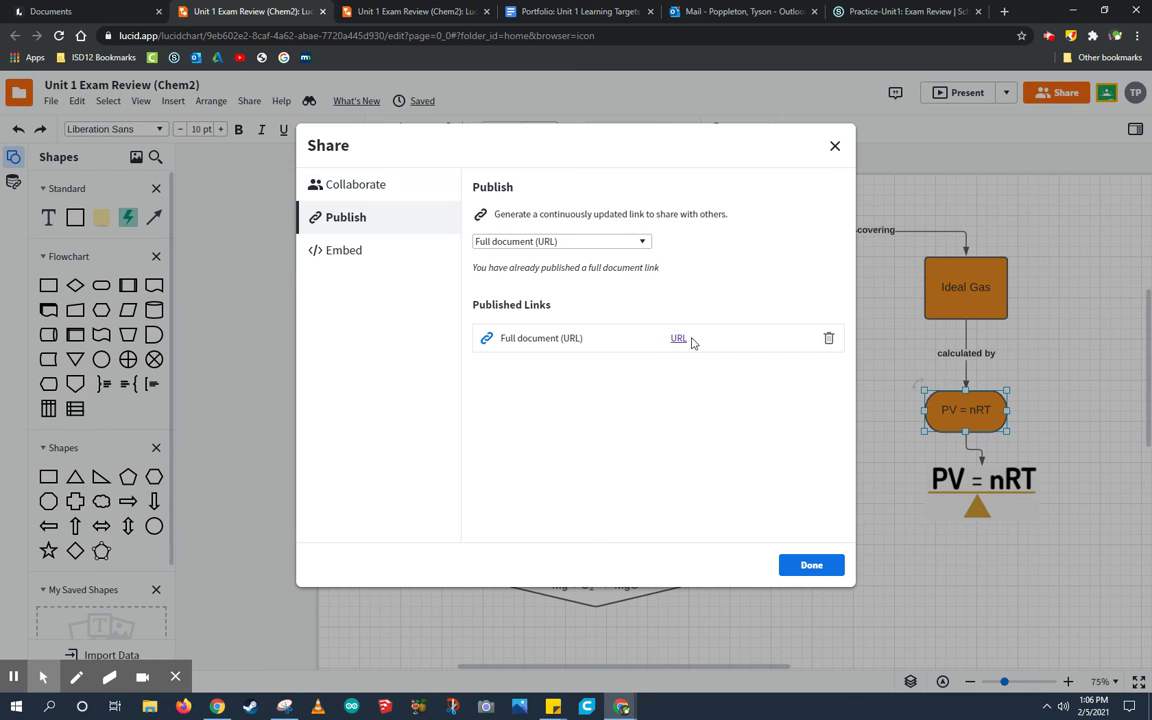
right_click(677, 340)
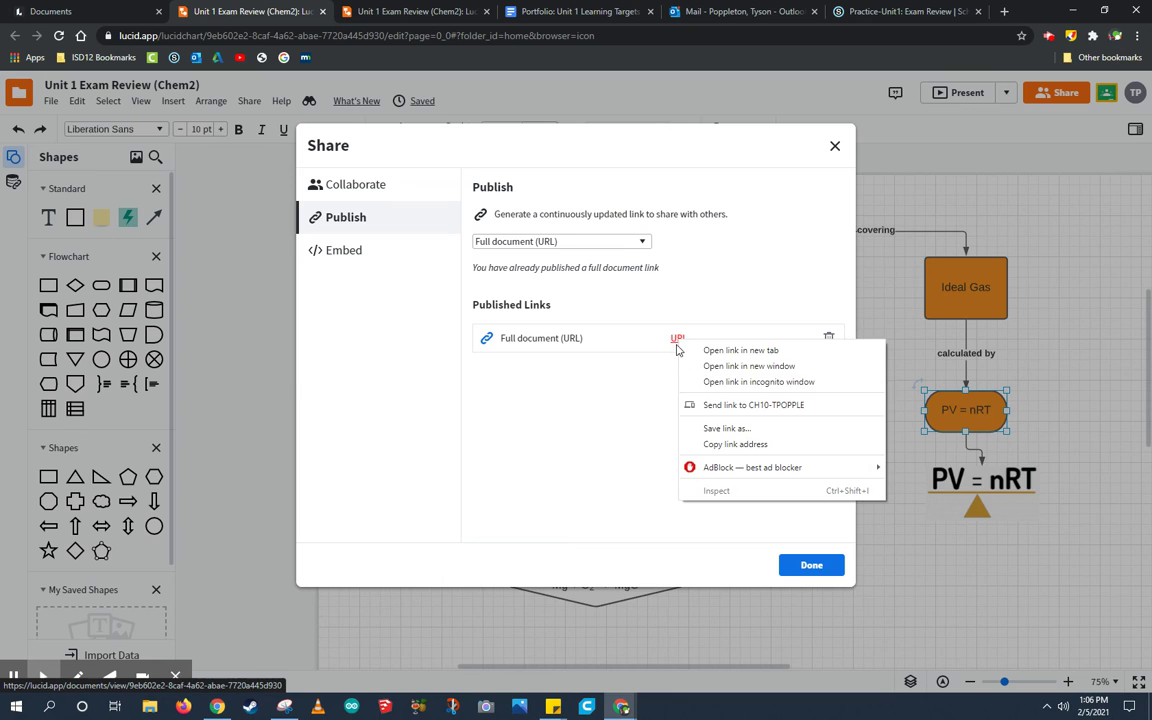
left_click(763, 446)
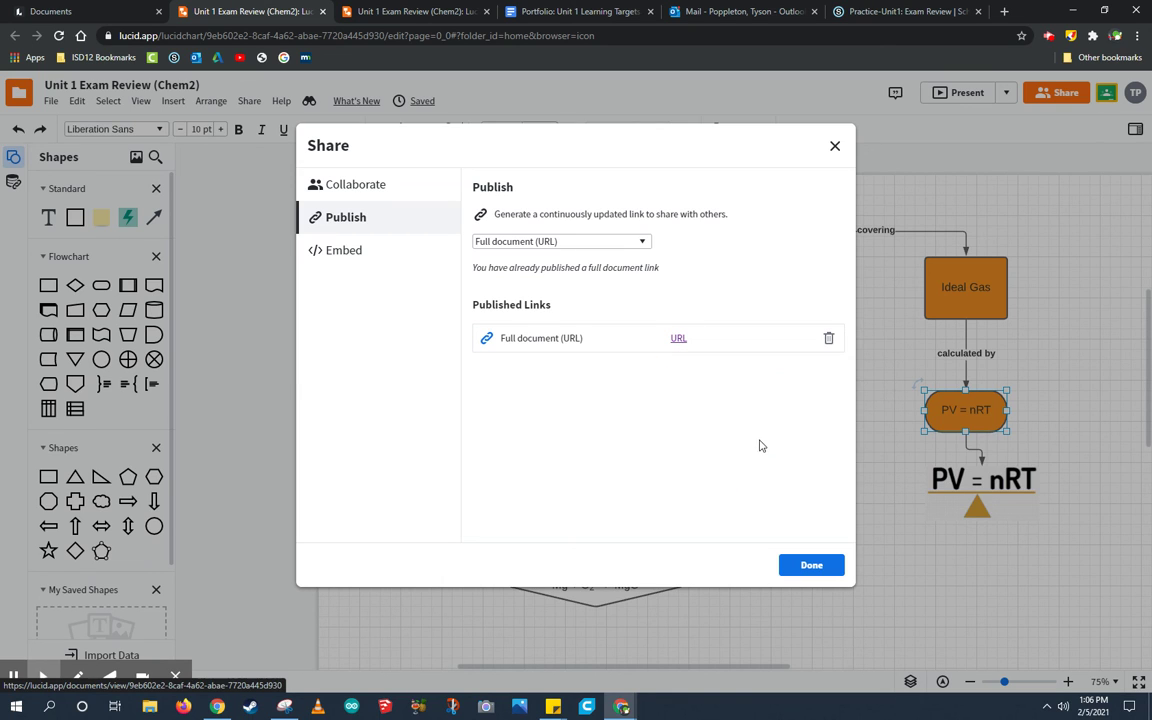
Switch to the Practice-Unit1: Exam Review discussion in Schoology and write the comment "Check out my LucidCart concept map!"
left_click(900, 11)
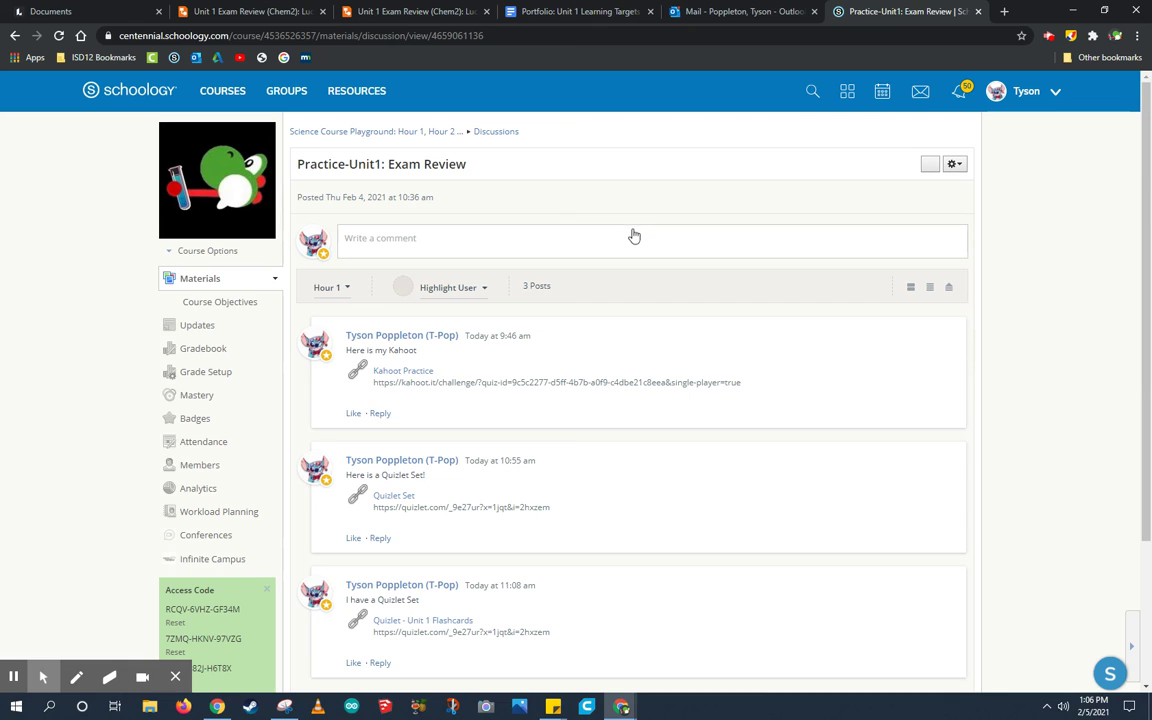
left_click(464, 250)
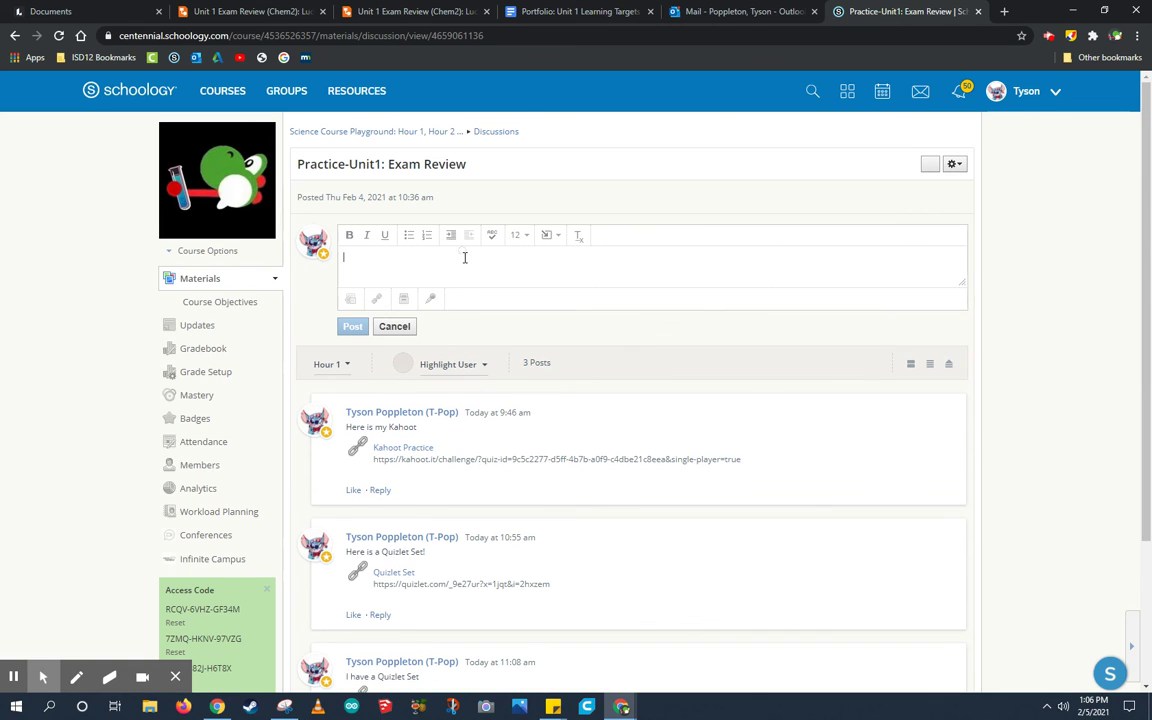
type("He")
key("BackSpace")
type("Check out my Lucid")
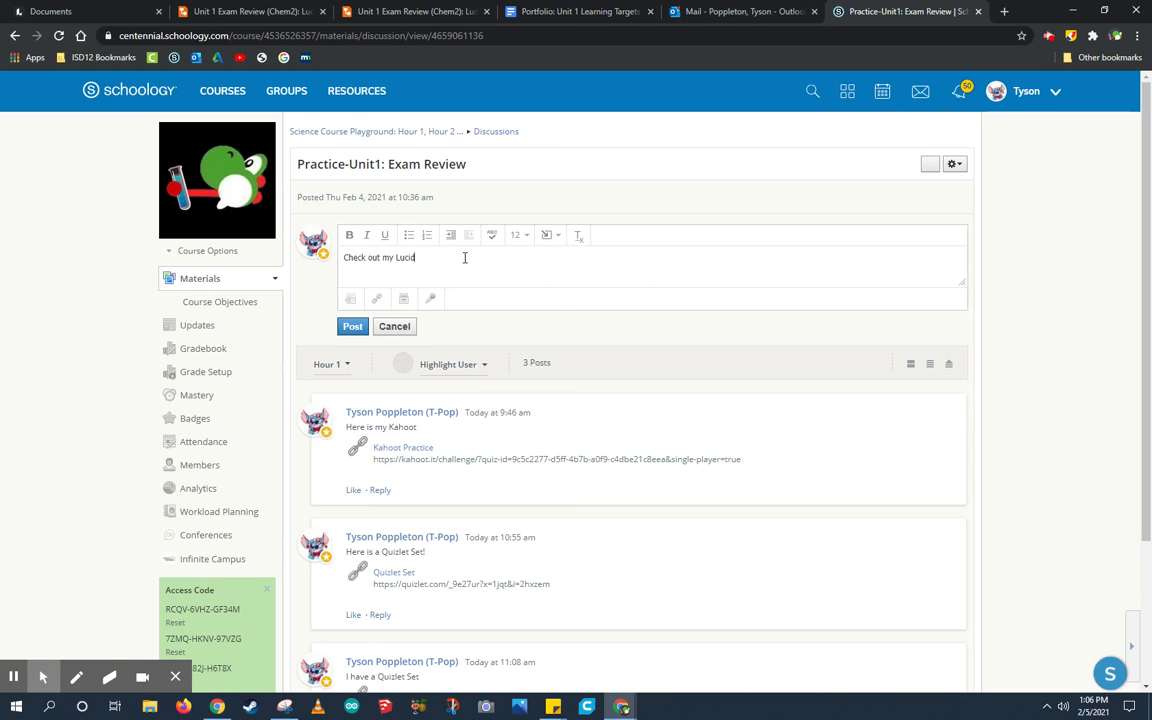
type("Cart cond")
Attach the copied Lucidchart link to the comment with the title "Concept Map - Unit 1:" and post it
left_click(378, 302)
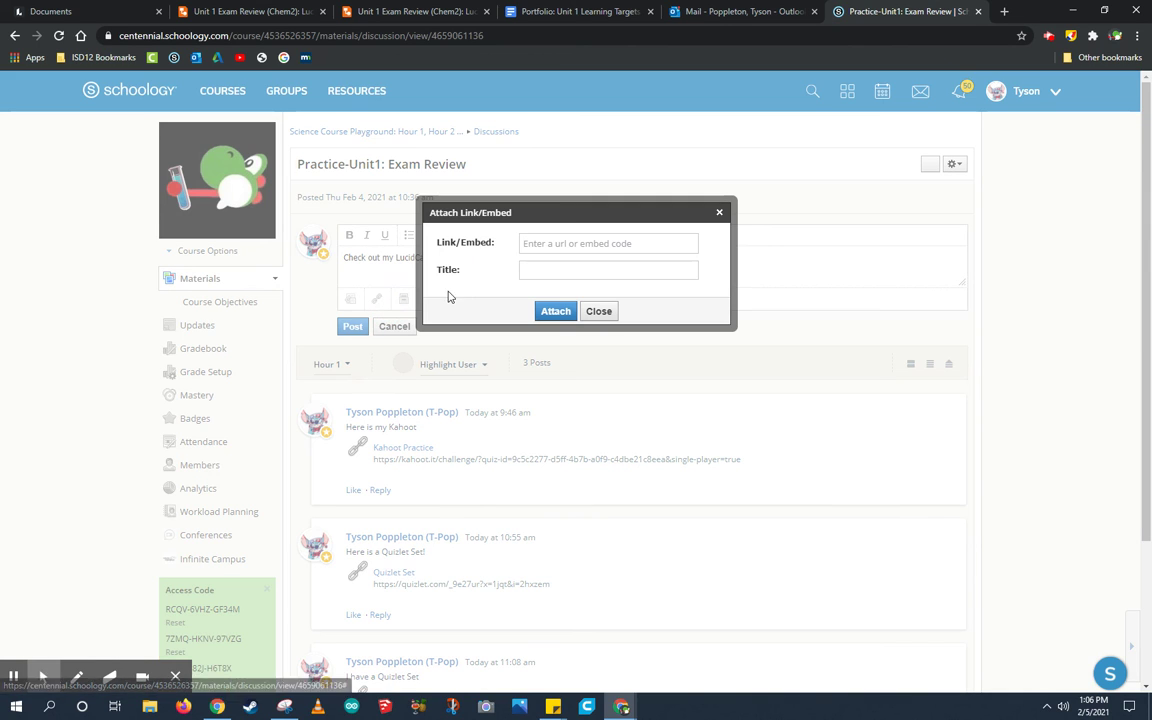
left_click(563, 243)
key("ctrl+v")
left_click(587, 277)
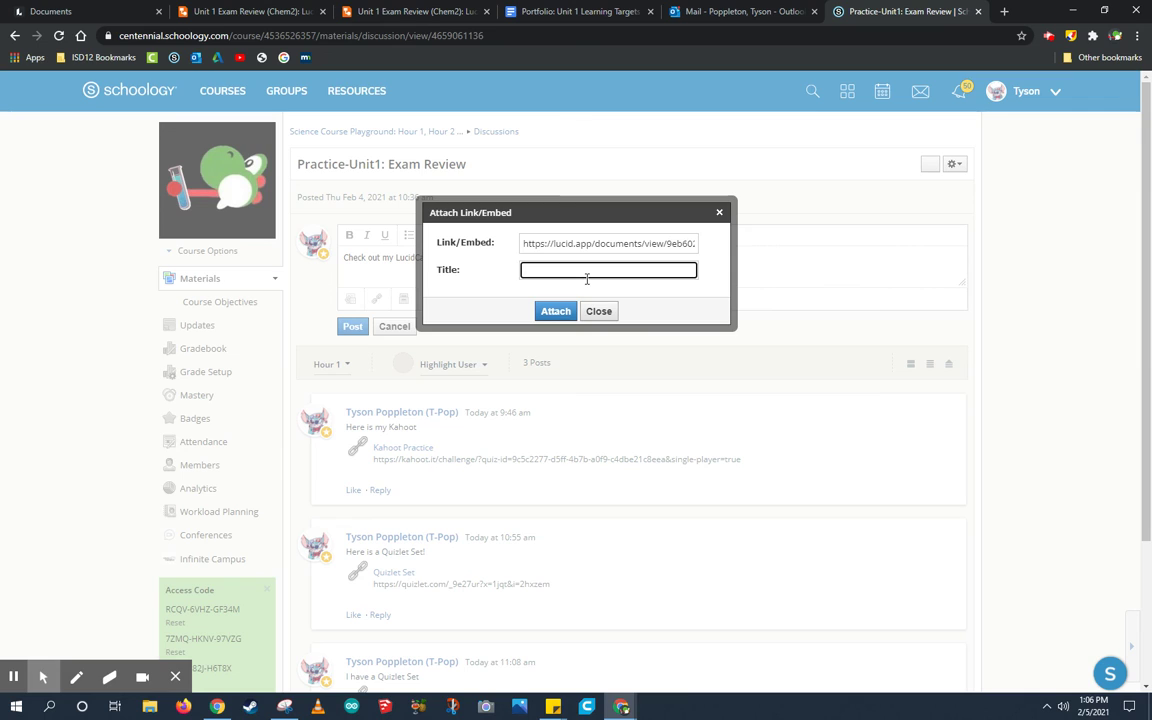
type("Concept Map - Unit 1:")
left_click(555, 311)
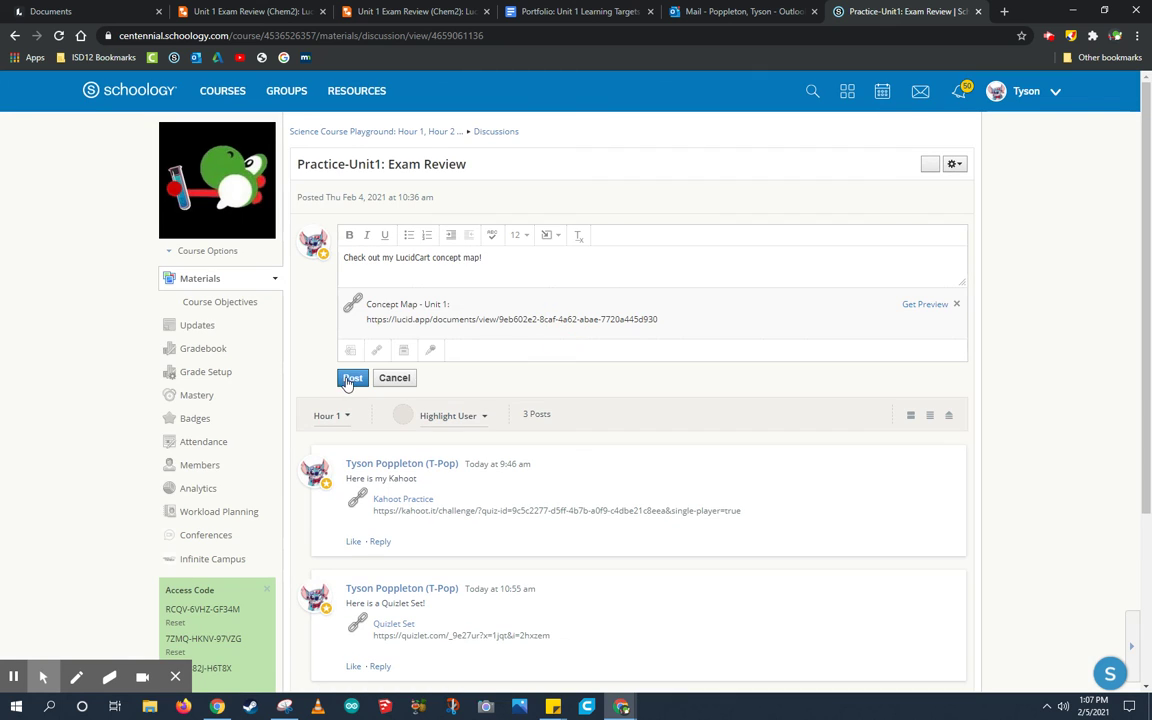
left_click(350, 378)
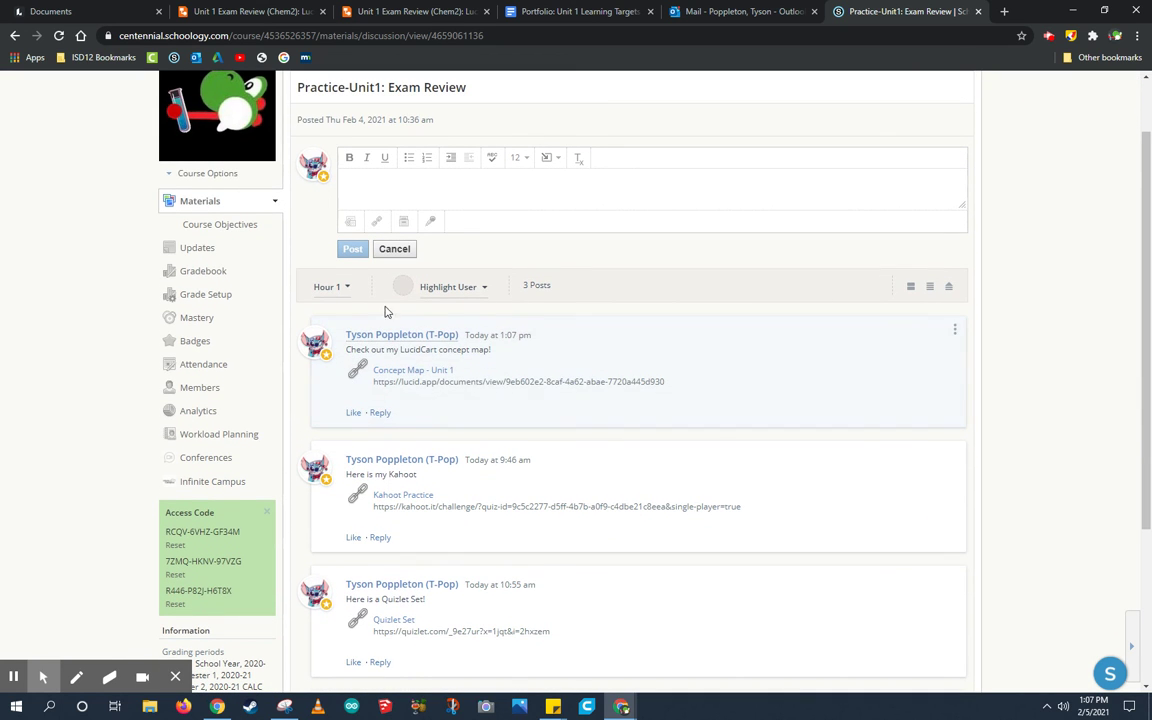
Look over the posts in the discussion and view the published concept map in Lucidchart
scroll(435, 440, "down", 3)
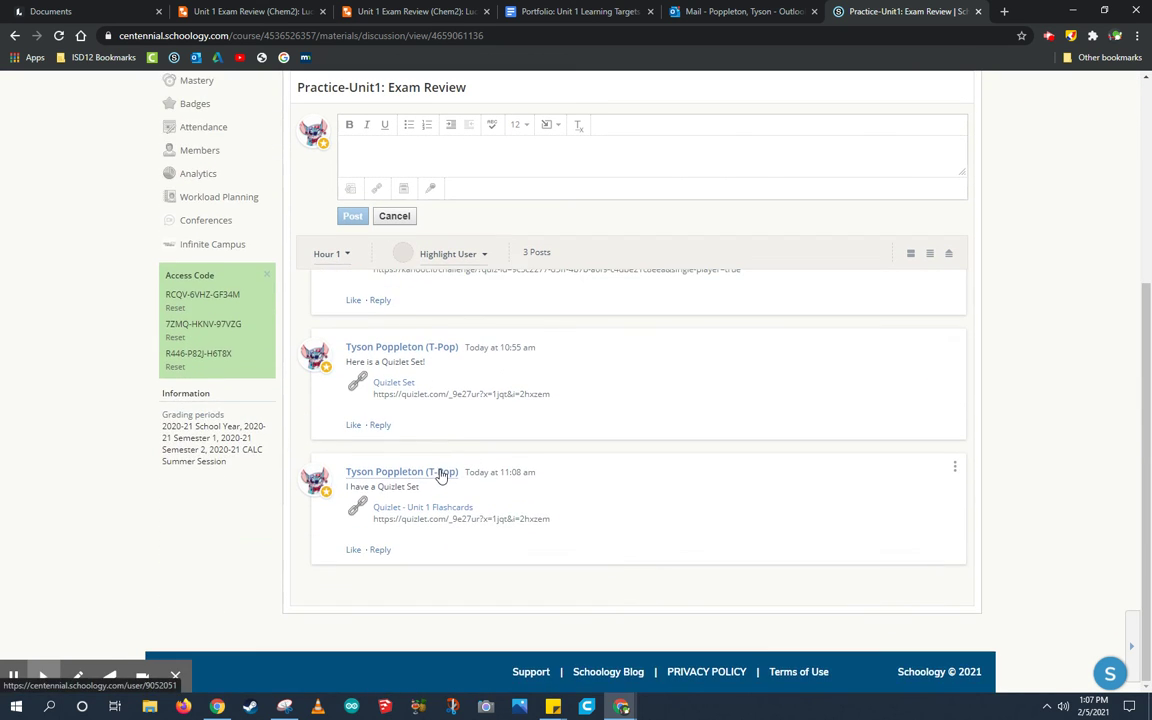
scroll(441, 476, "up", 3)
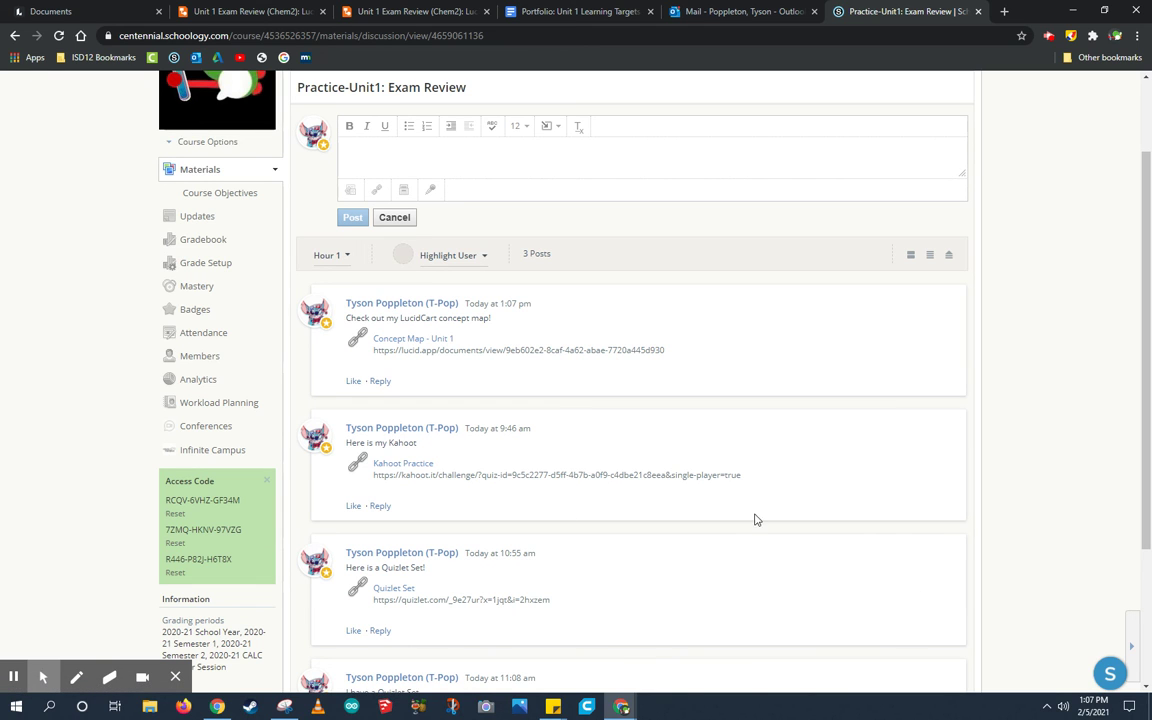
scroll(733, 512, "up", 2)
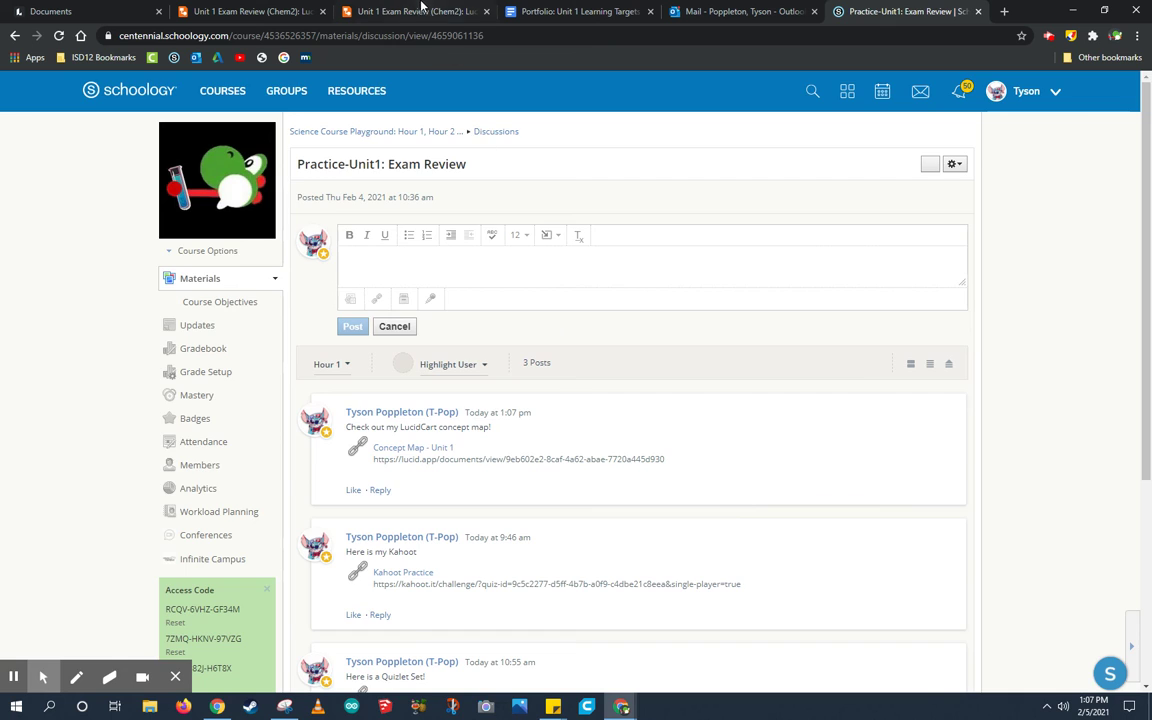
left_click(385, 11)
scroll(872, 330, "down", 2)
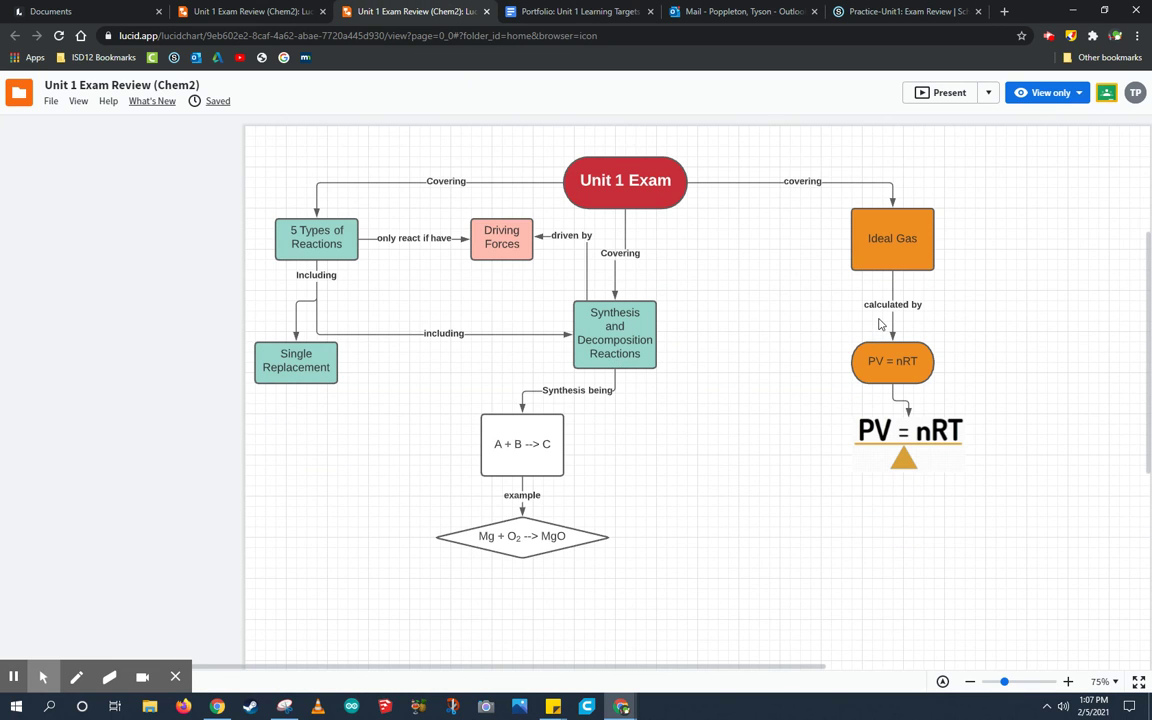